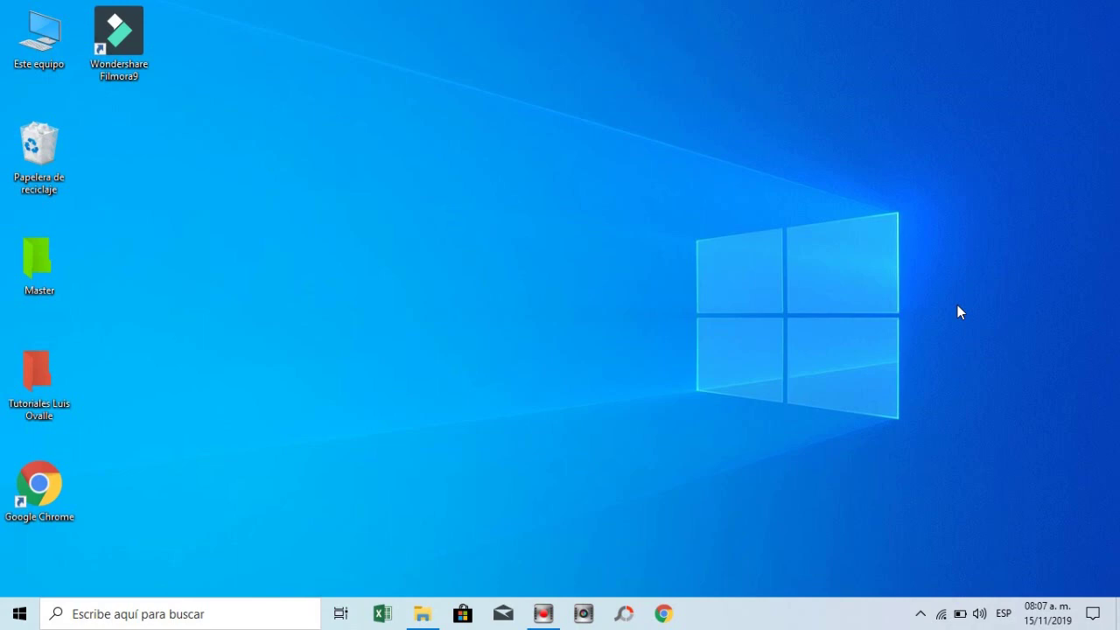
Open the format settings for the KINGSTON (G:) USB drive from Este equipo
double_click(57, 35)
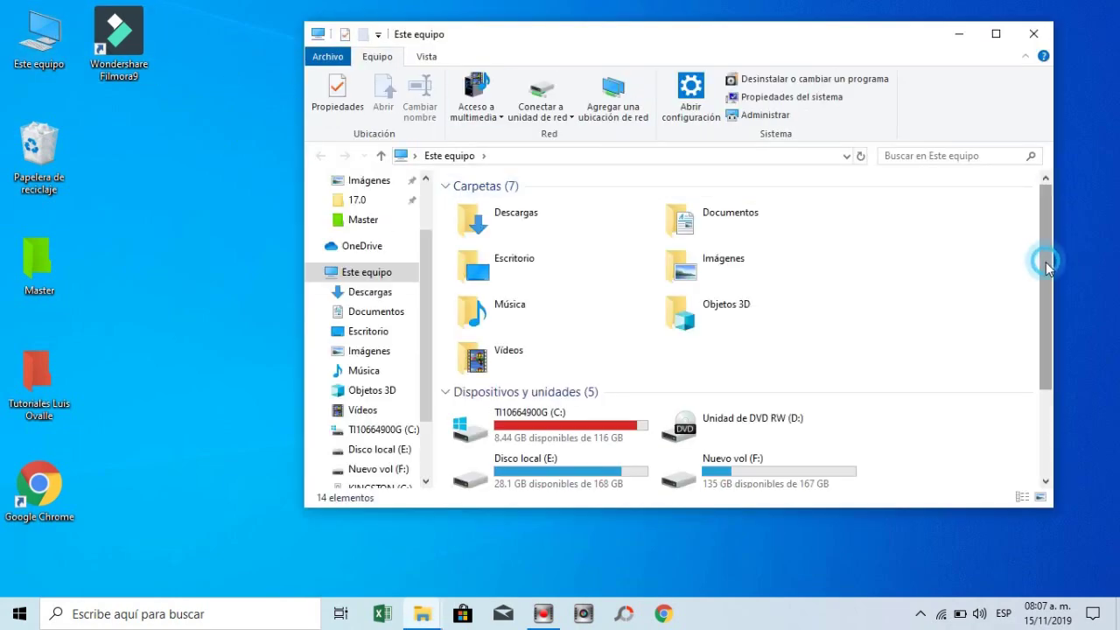
drag(1046, 261, 1053, 349)
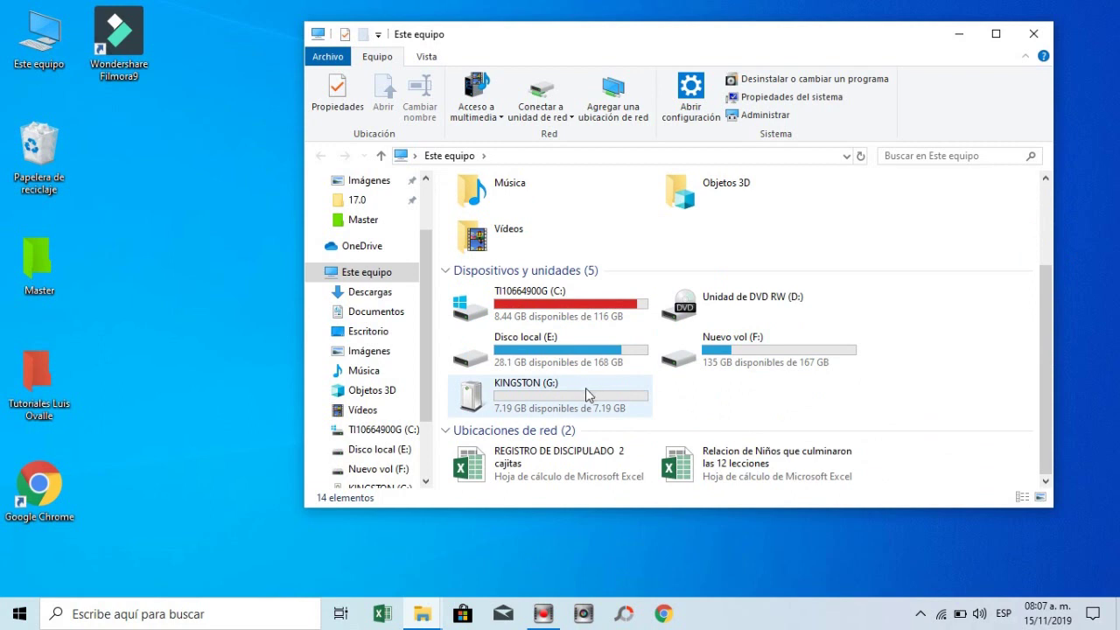
mouse_move(600, 400)
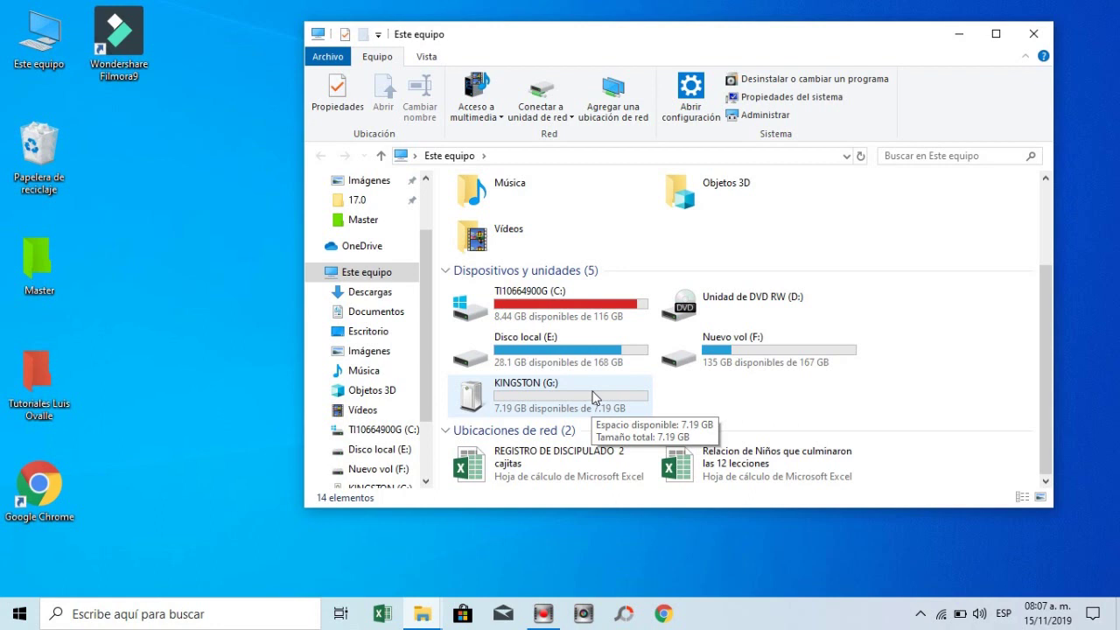
right_click(538, 398)
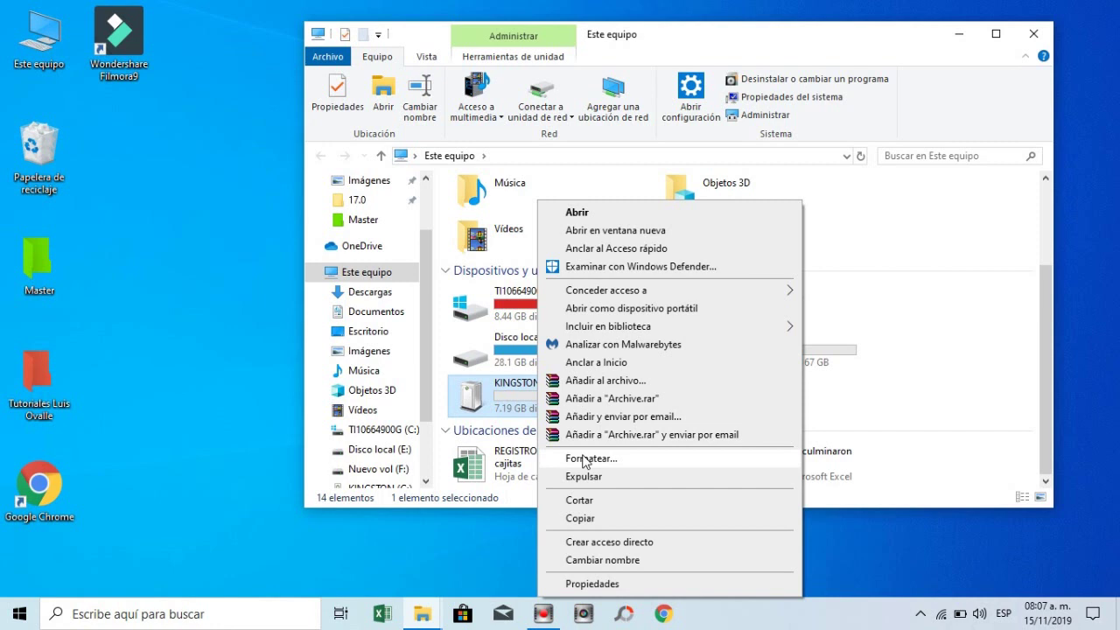
click(584, 459)
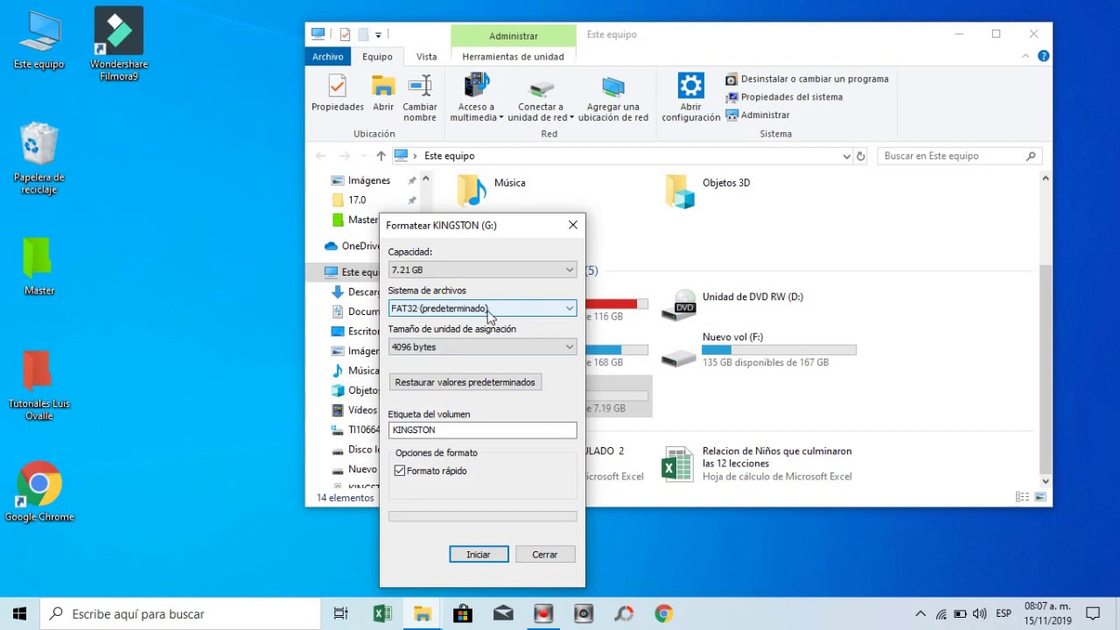
Quick-format the KINGSTON (G:) drive with the NTFS file system, accepting the data-erase and drive-in-use warnings, and close the format dialog
click(553, 310)
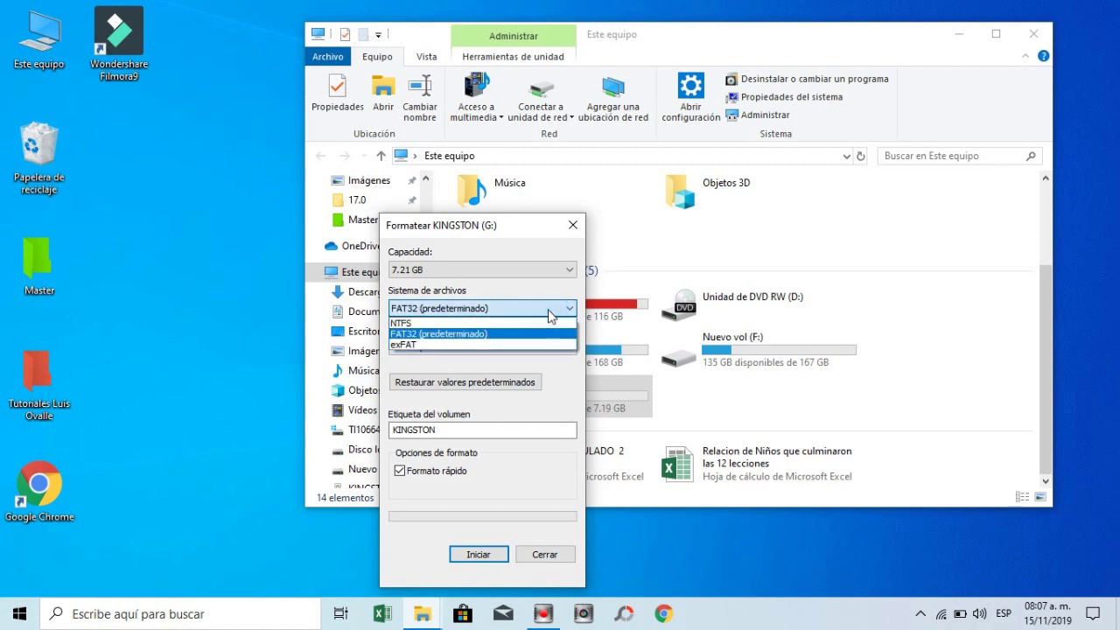
click(477, 323)
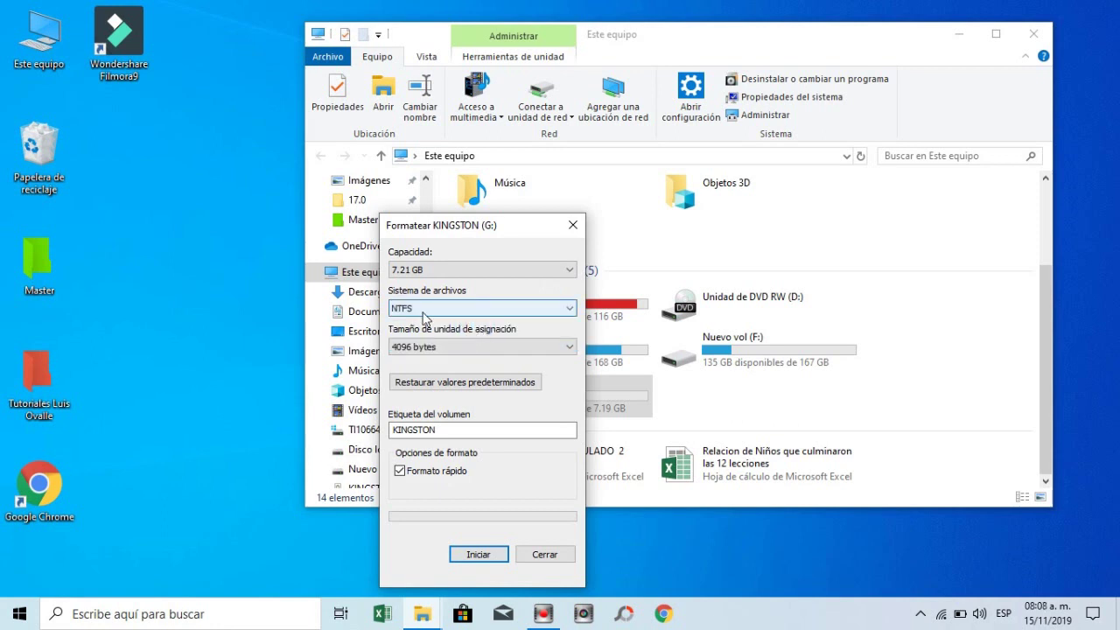
click(480, 557)
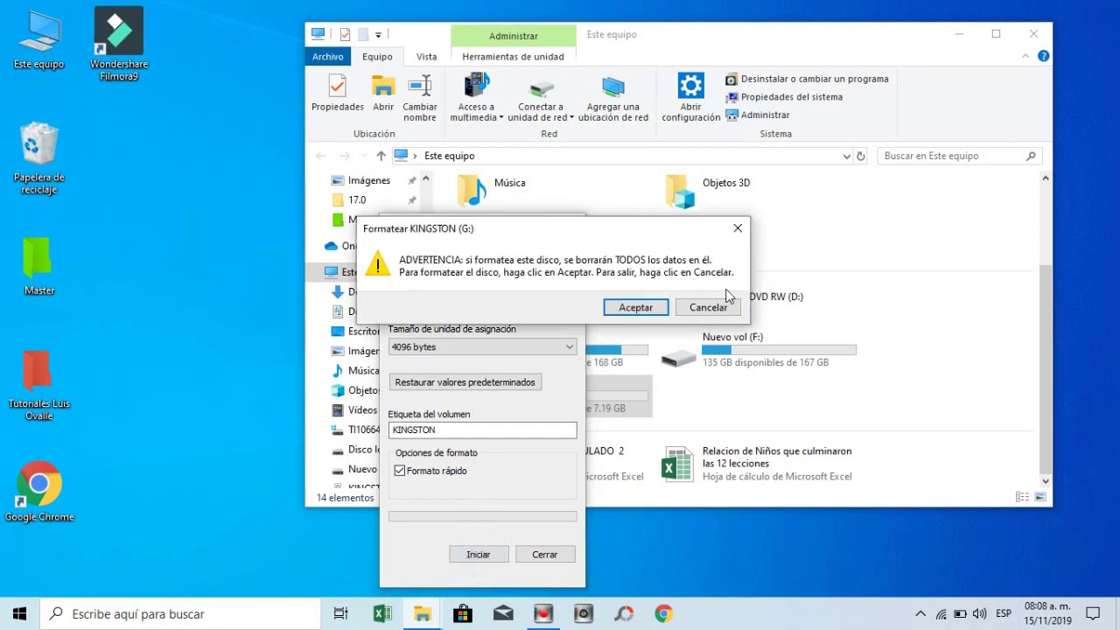
click(648, 312)
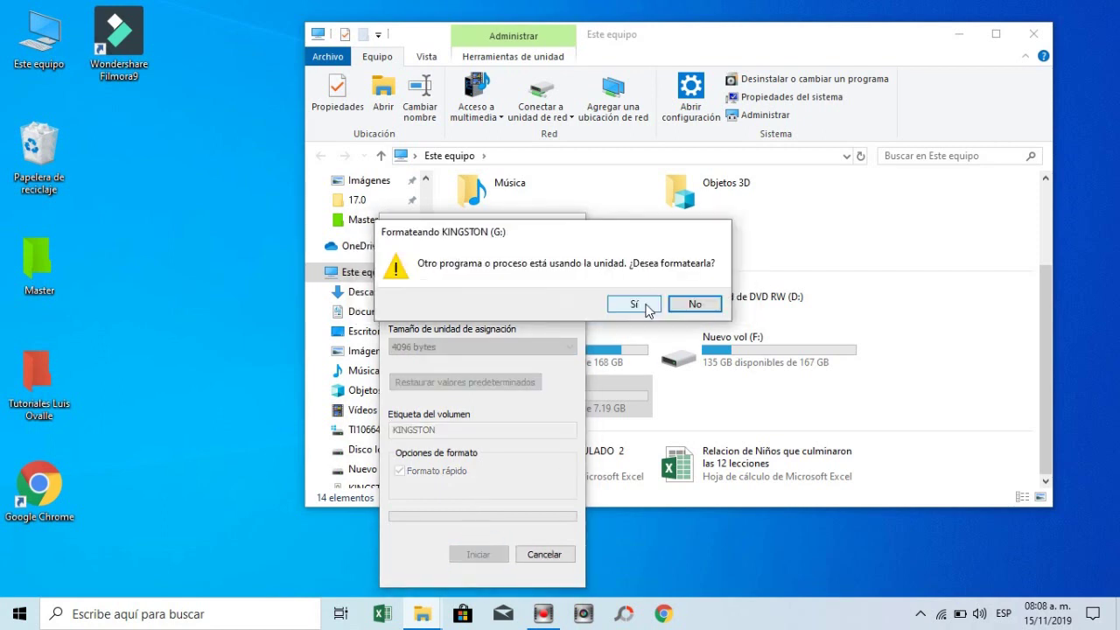
click(647, 305)
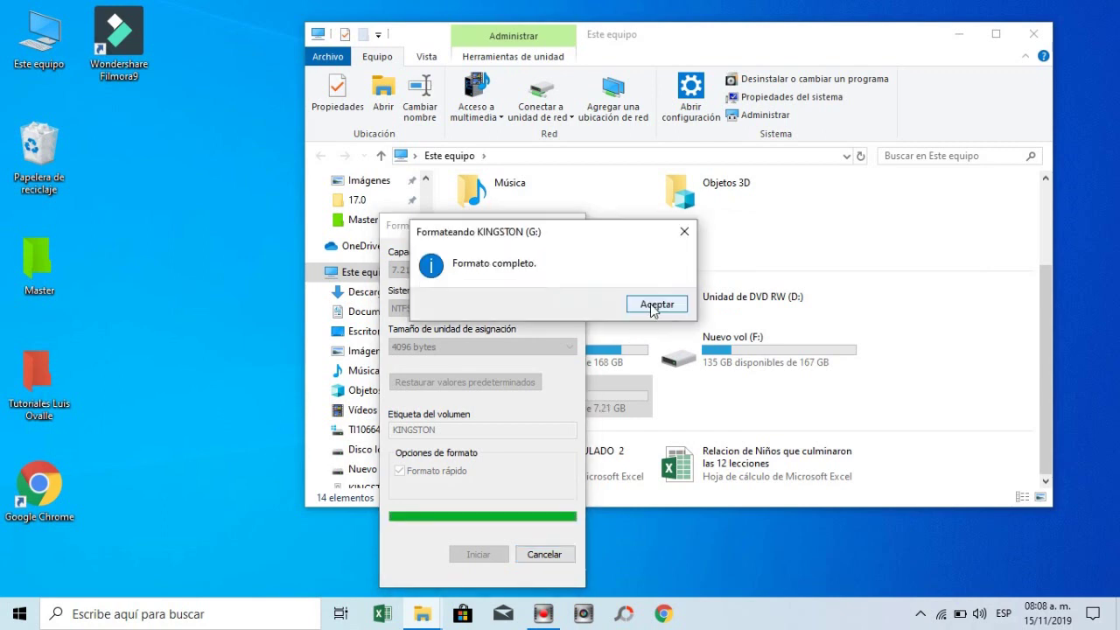
click(652, 307)
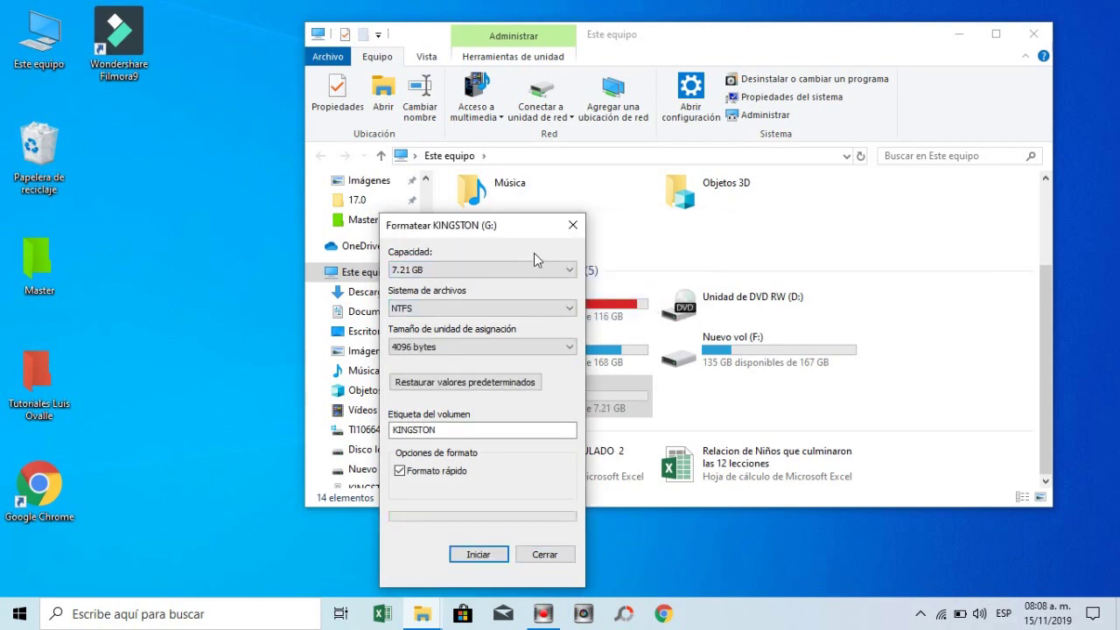
click(572, 225)
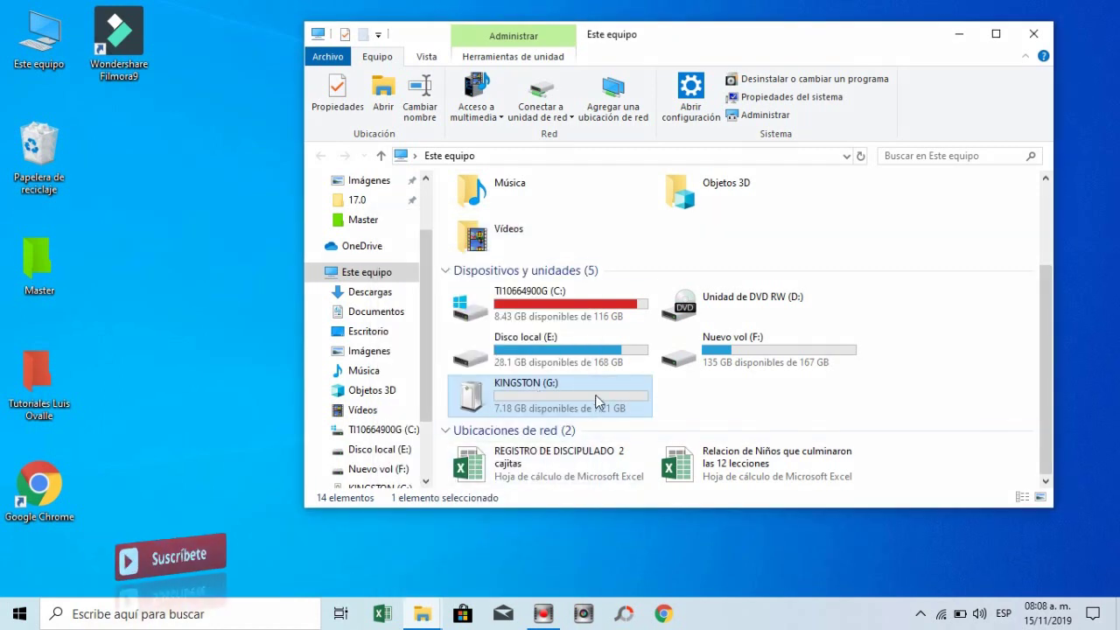
Open the security permissions of the KINGSTON (G:) drive for editing
click(535, 399)
right_click(535, 399)
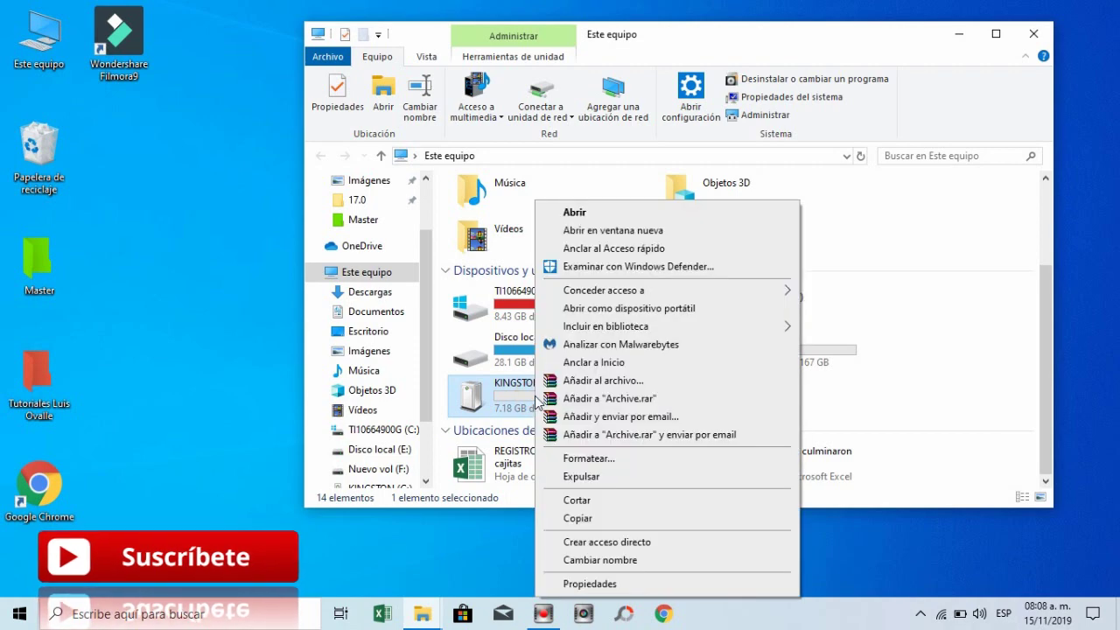
click(583, 582)
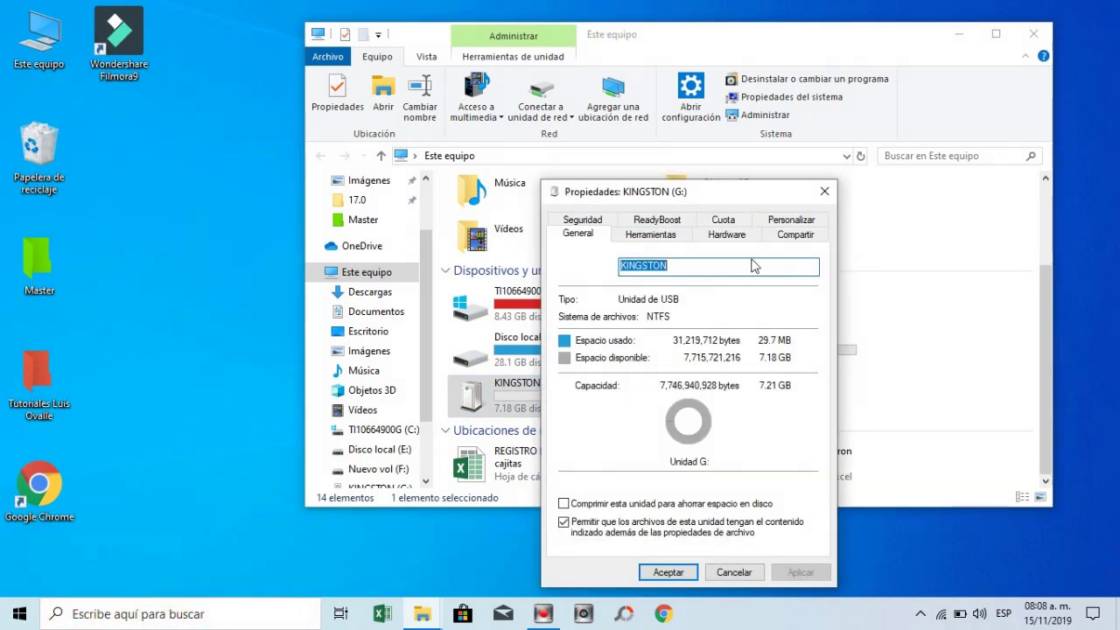
click(594, 226)
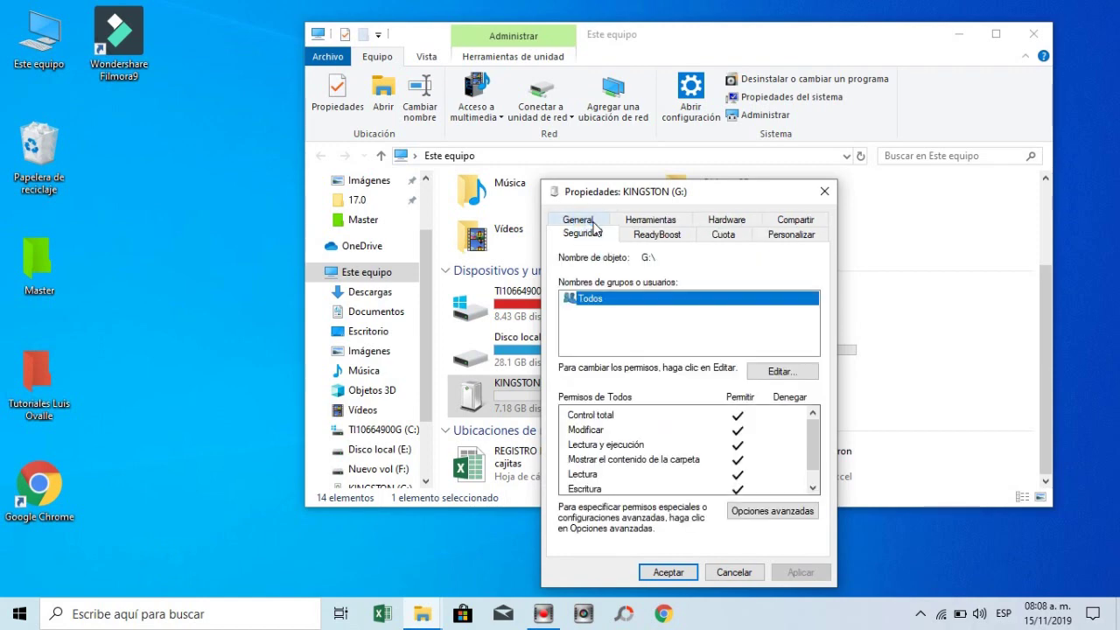
click(782, 372)
drag(758, 232, 654, 138)
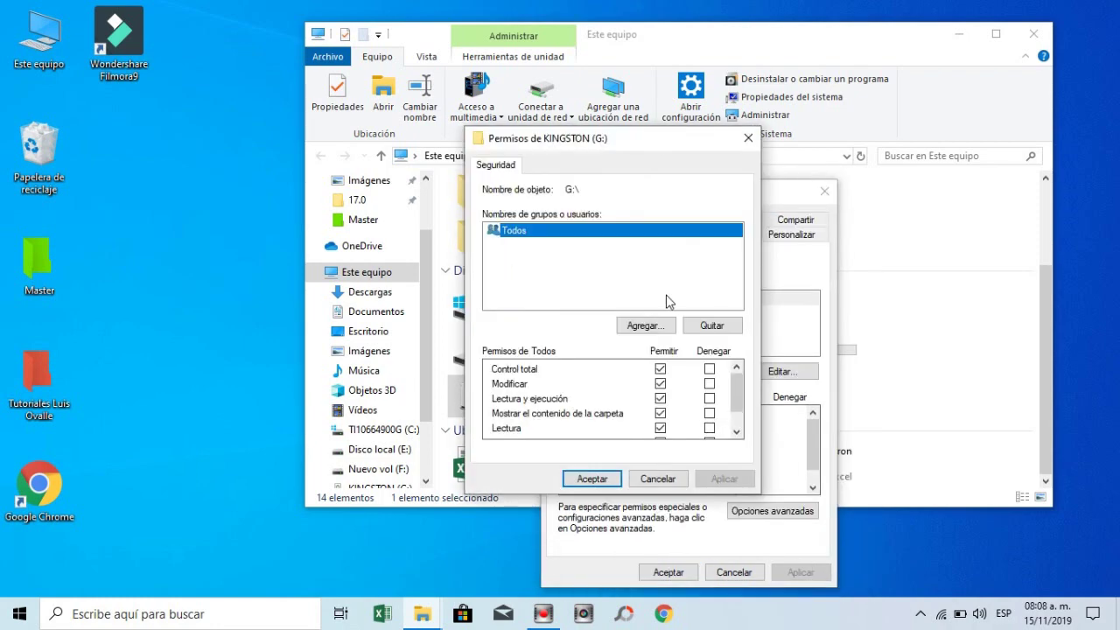
Restrict the Todos group on KINGSTON (G:) to only the Lectura permission and apply it, continuing past the security errors
click(661, 368)
click(660, 383)
click(661, 428)
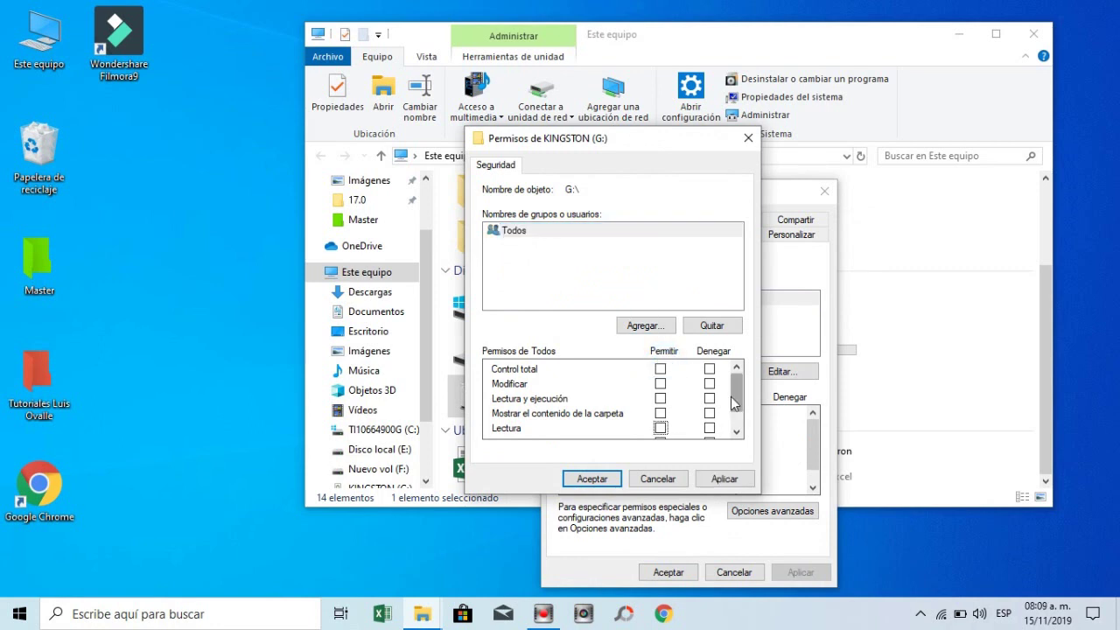
drag(737, 394, 733, 424)
click(660, 414)
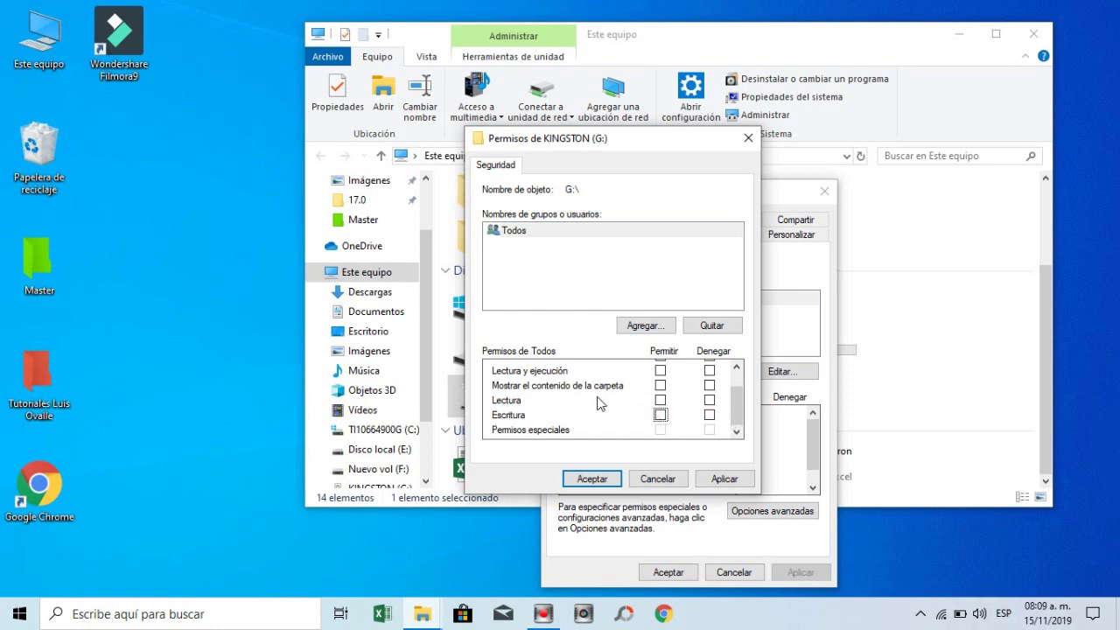
click(661, 400)
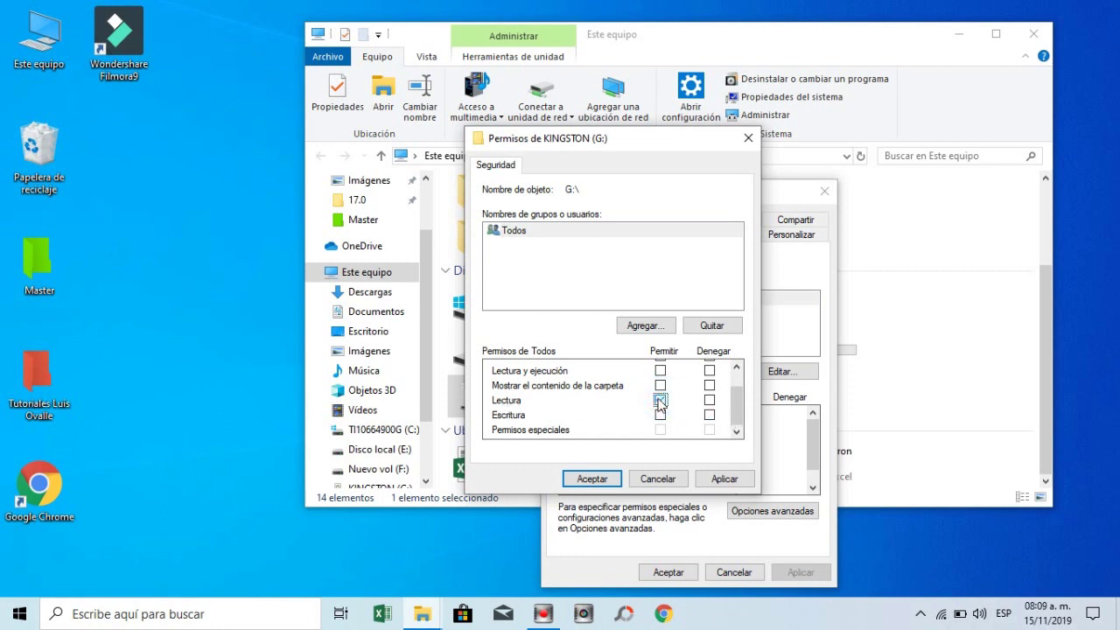
click(726, 475)
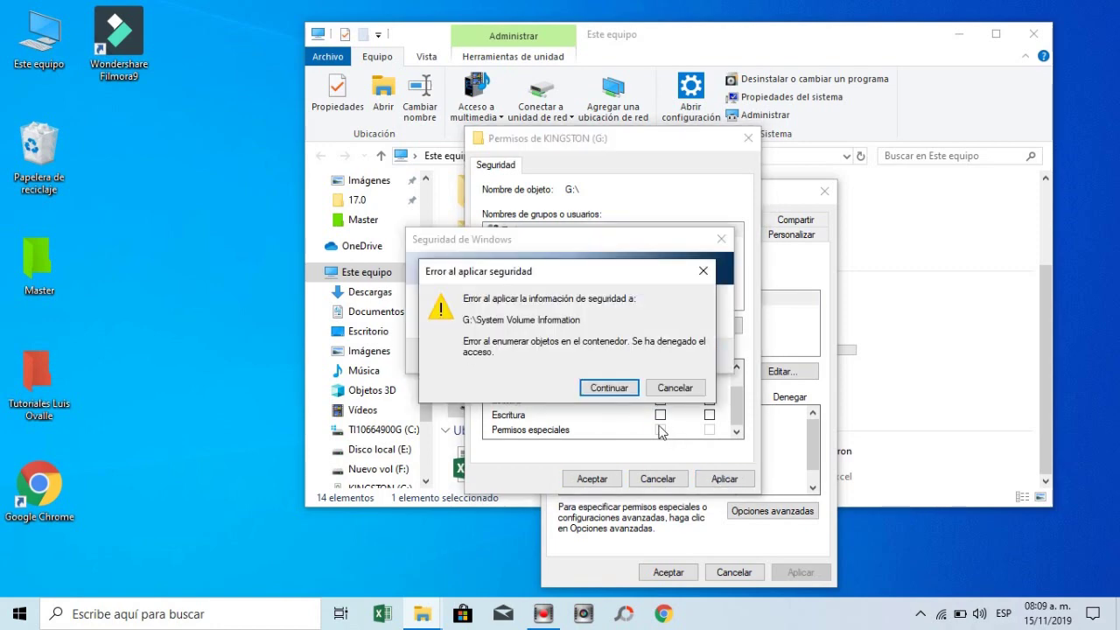
click(612, 388)
click(625, 389)
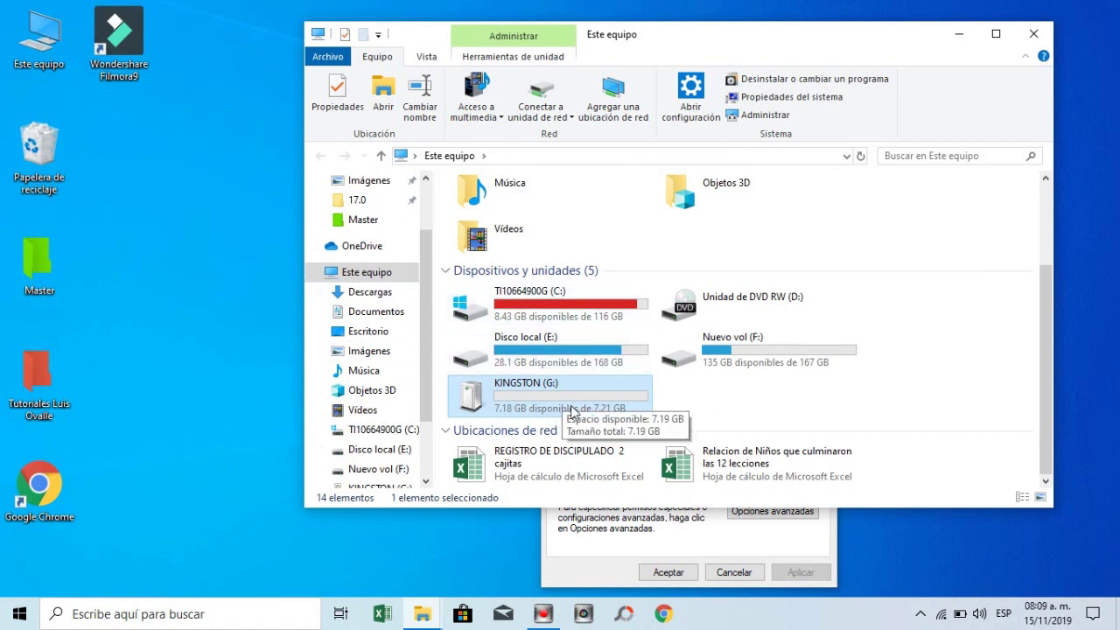
Try to copy the Música facebook folder from the Master folder to the KINGSTON (G:) drive
double_click(39, 262)
drag(761, 99, 214, 333)
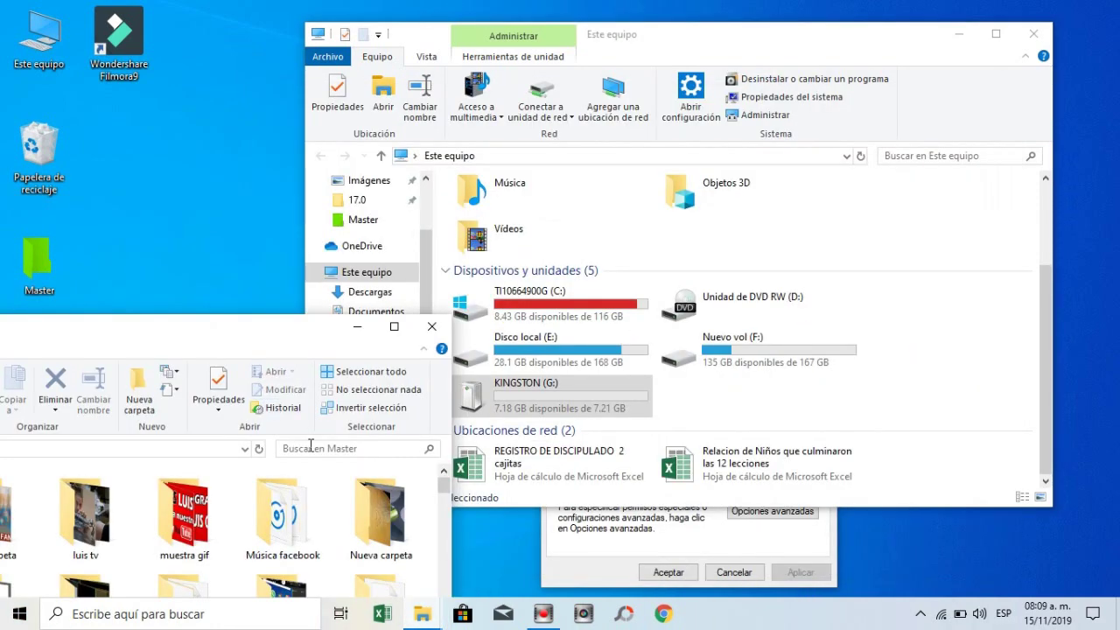
drag(282, 516, 554, 412)
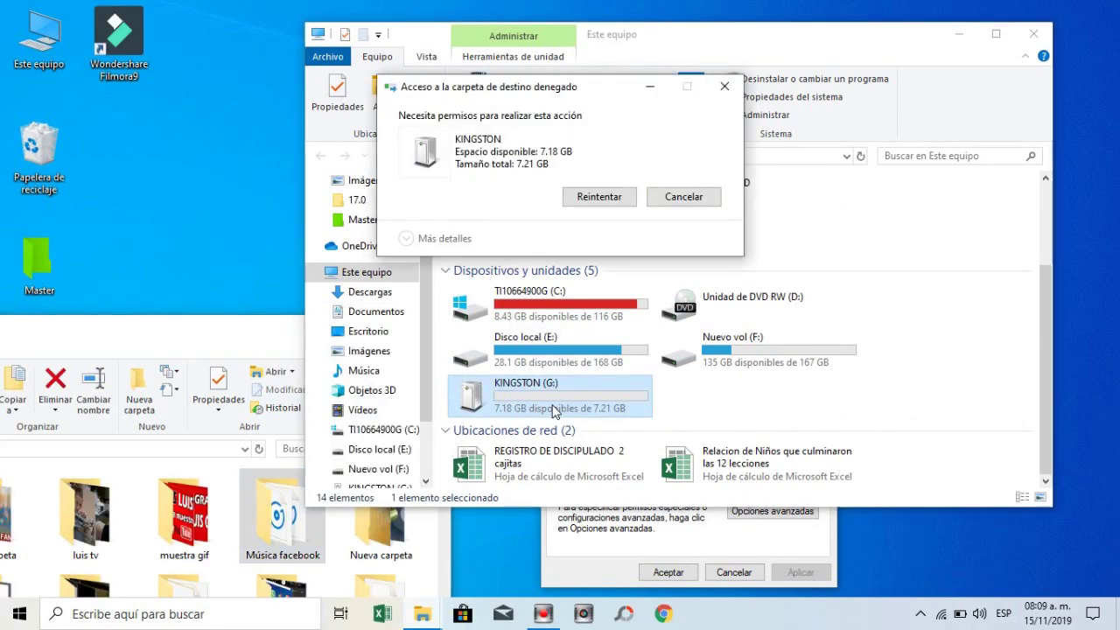
click(725, 86)
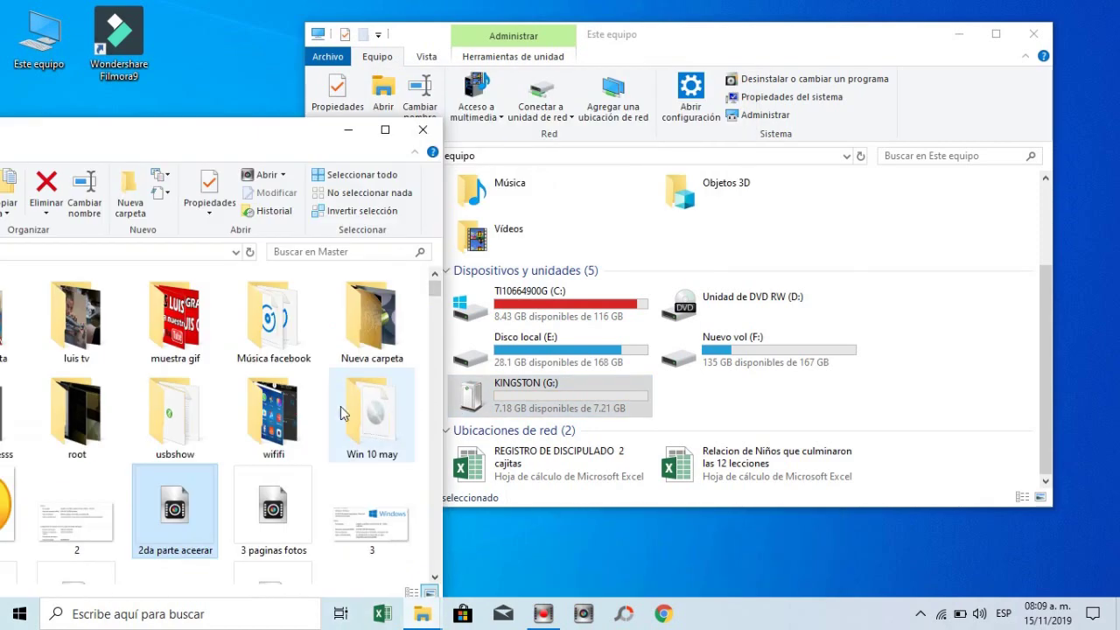
Try to copy the image file 3 from the Master folder to KINGSTON (G:), and close the Master folder
click(372, 526)
drag(372, 525, 567, 390)
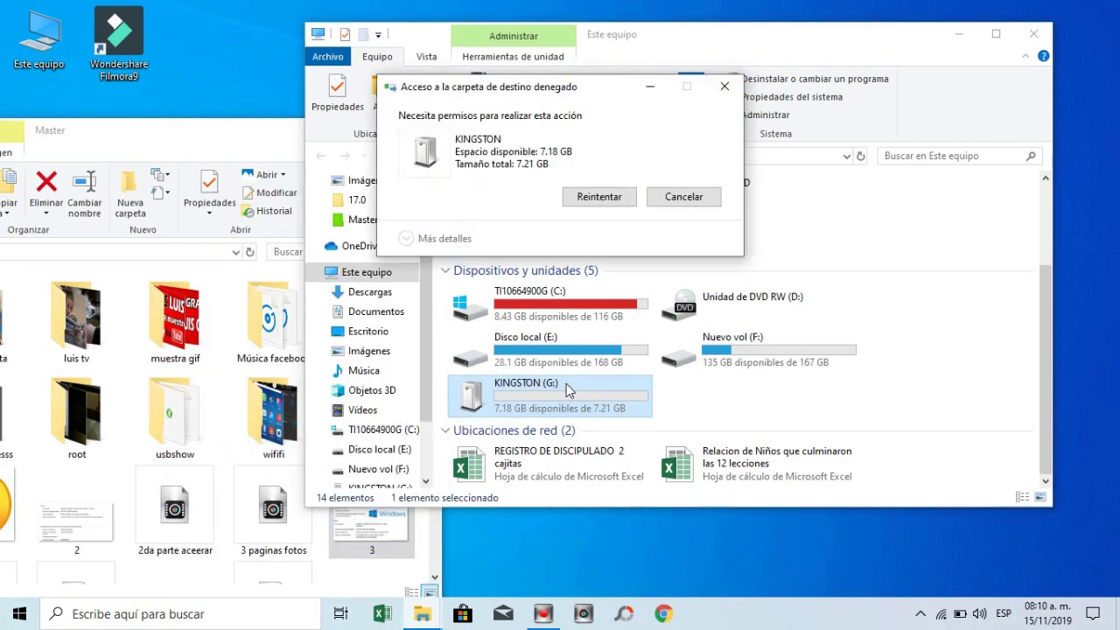
click(725, 88)
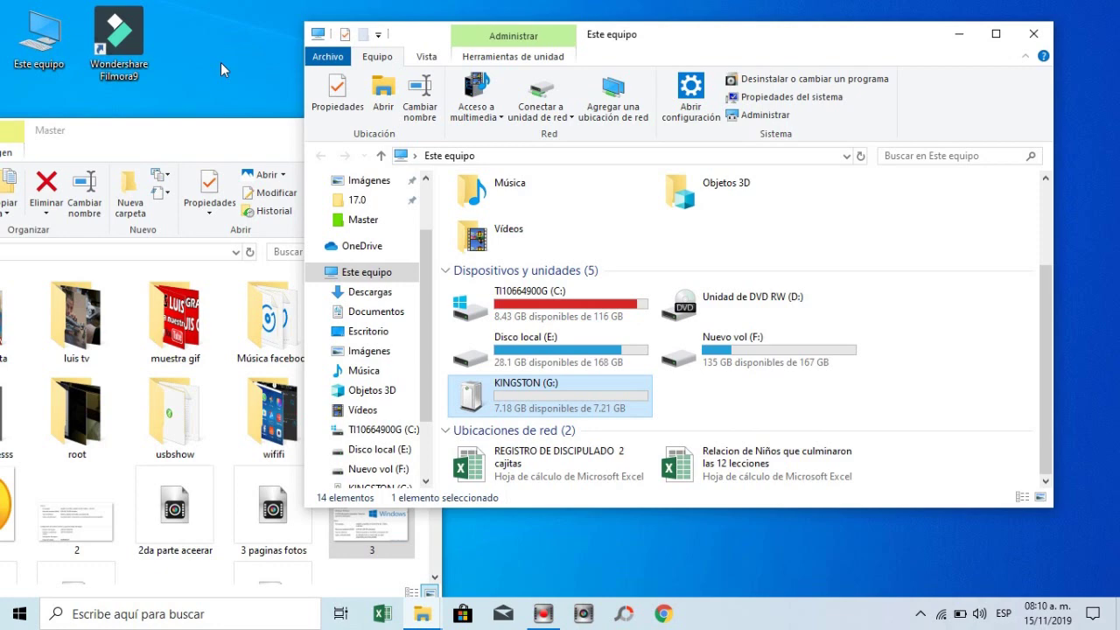
click(244, 145)
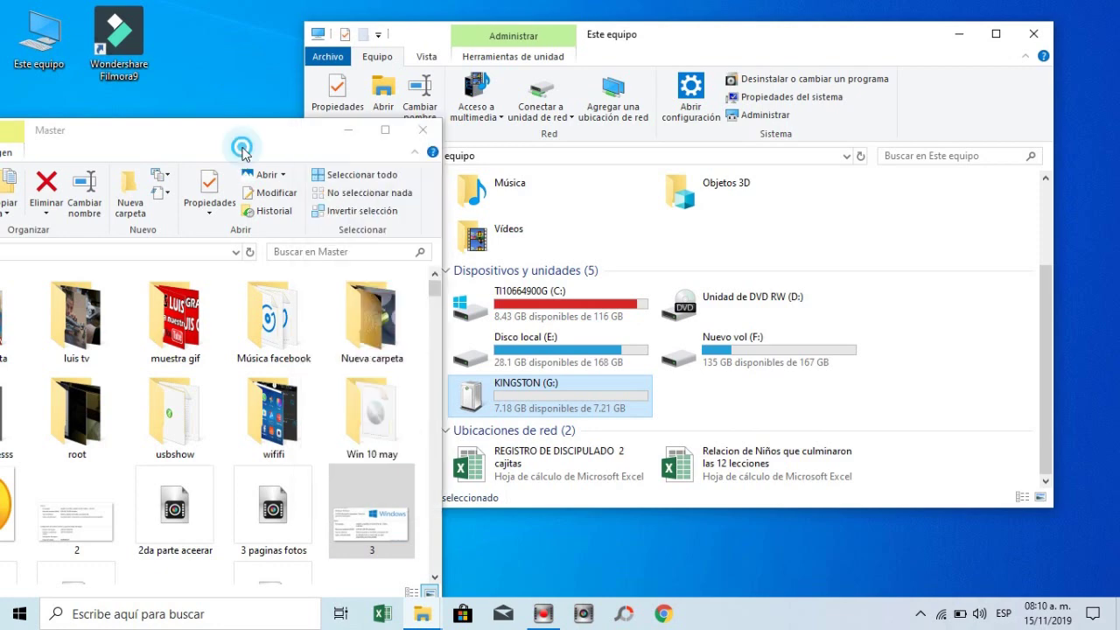
click(423, 129)
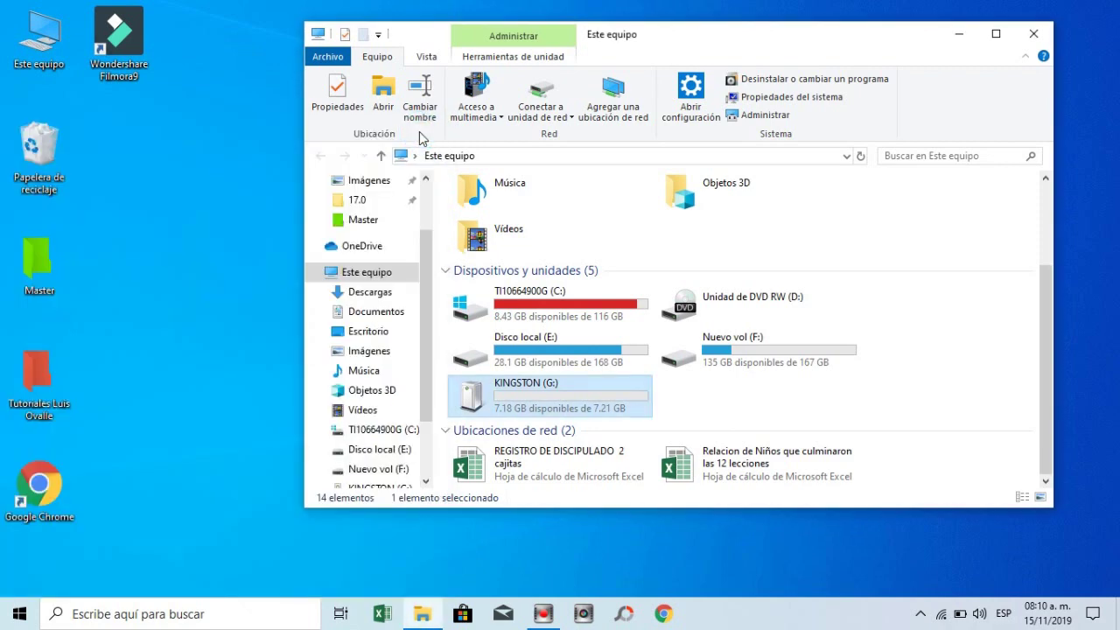
Grant the Todos group Control total on the KINGSTON (G:) drive and apply it, continuing past the security error
right_click(534, 394)
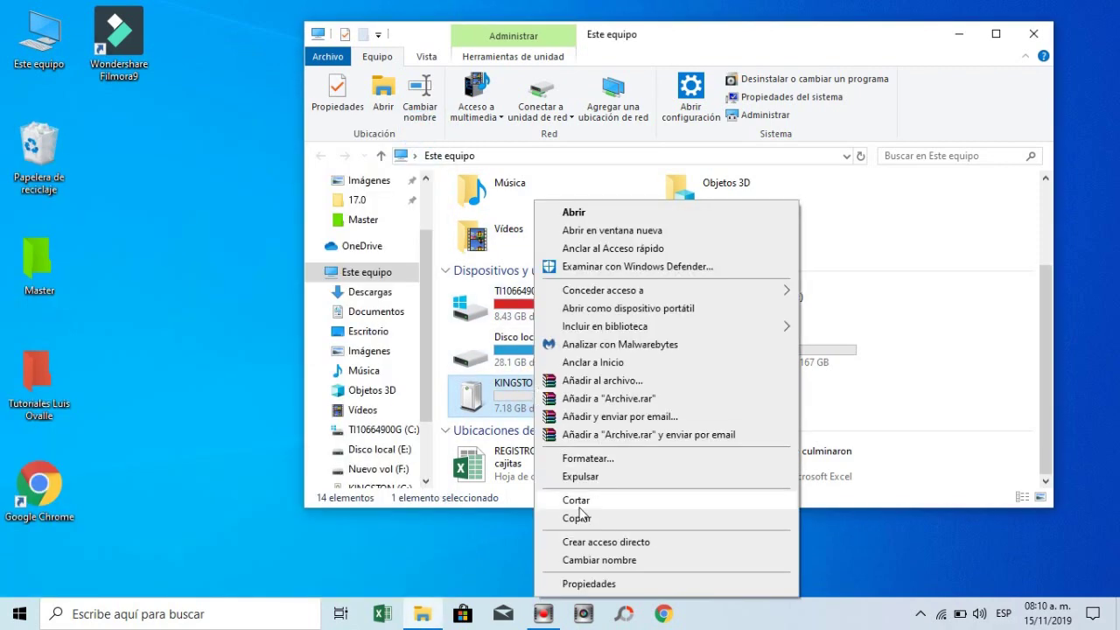
click(589, 582)
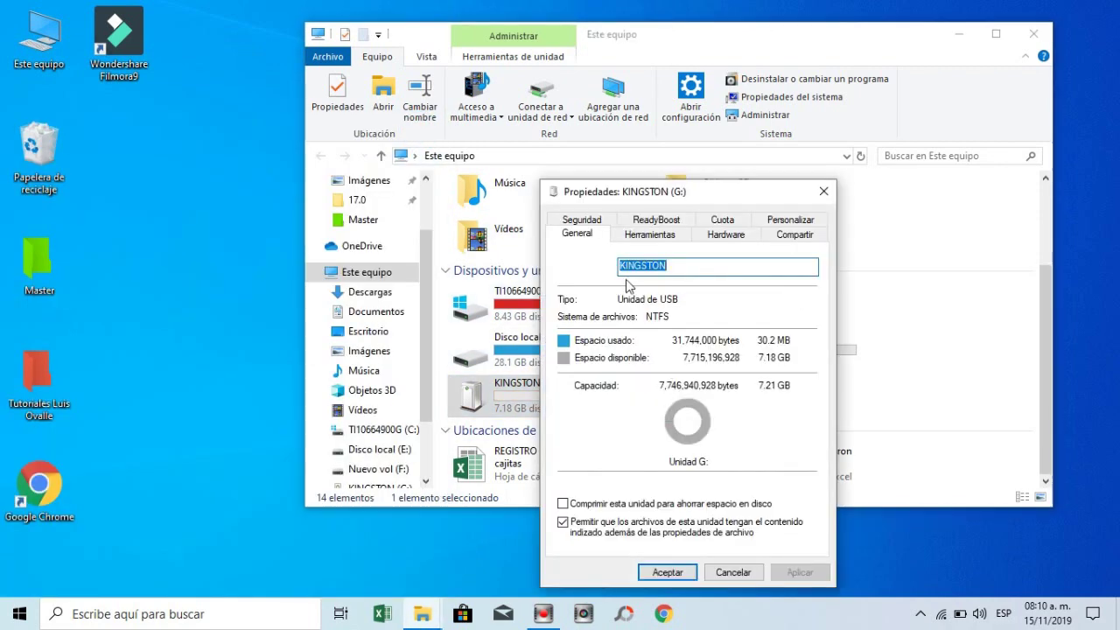
click(602, 216)
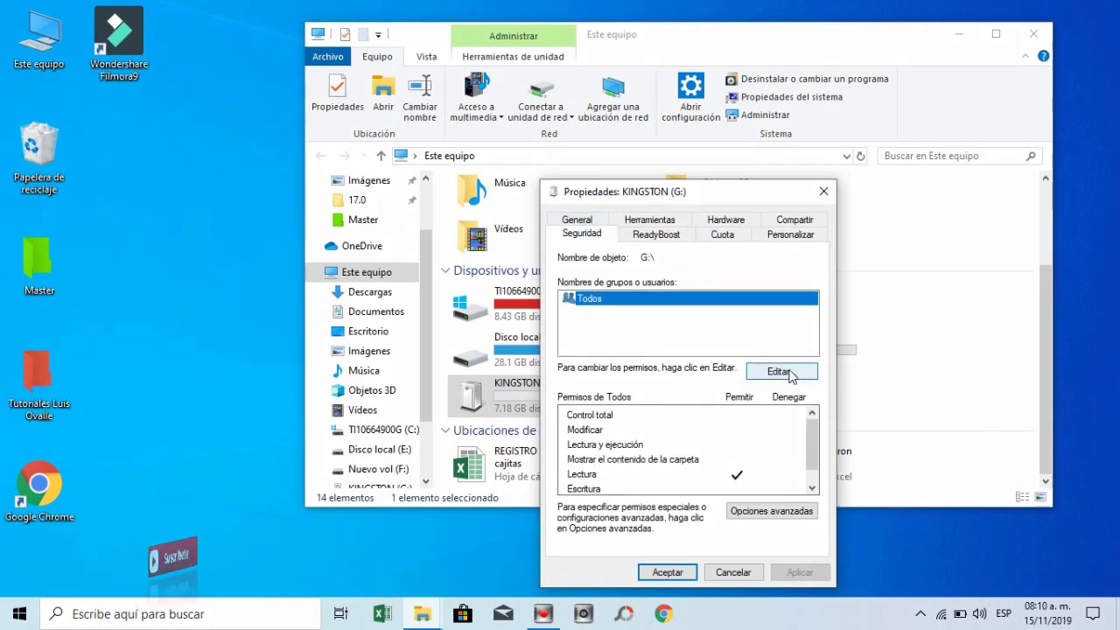
click(789, 371)
click(763, 462)
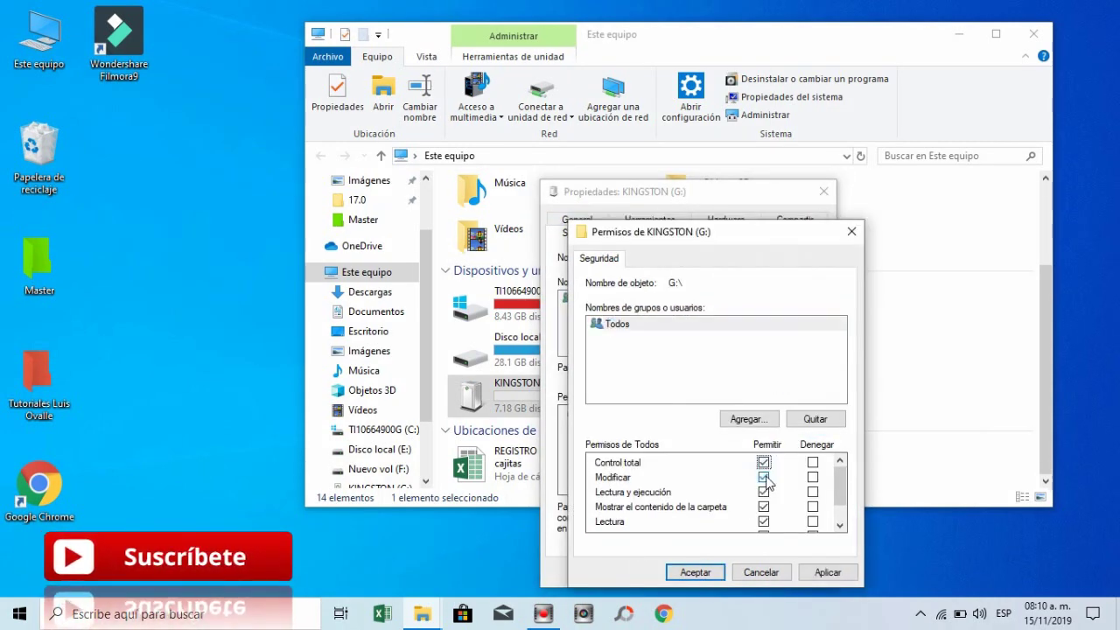
scroll(836, 490, down, 1)
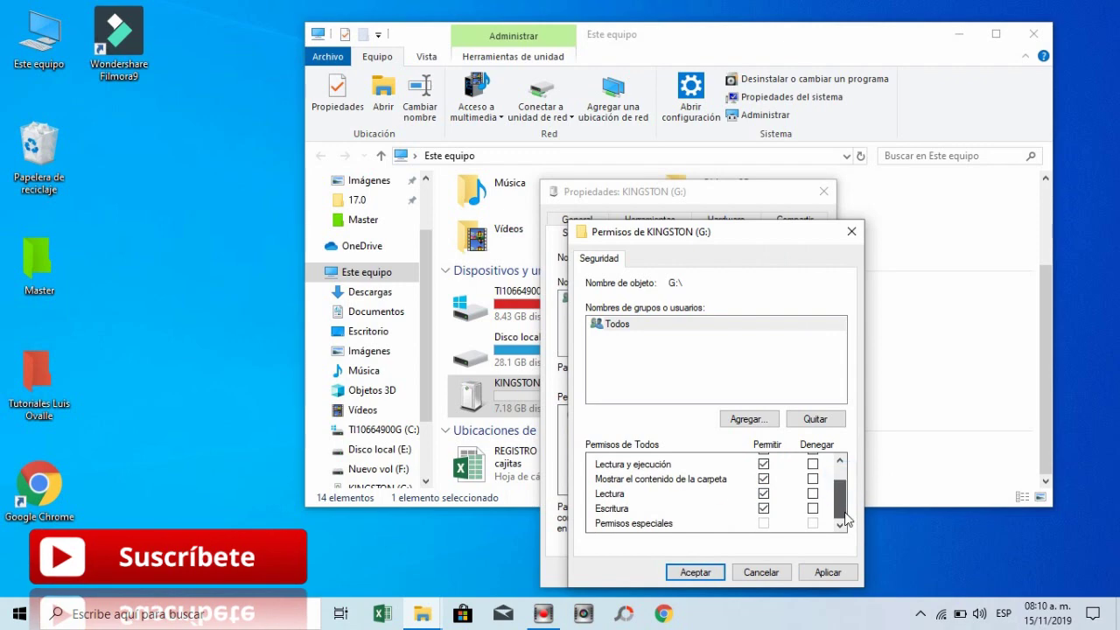
click(827, 575)
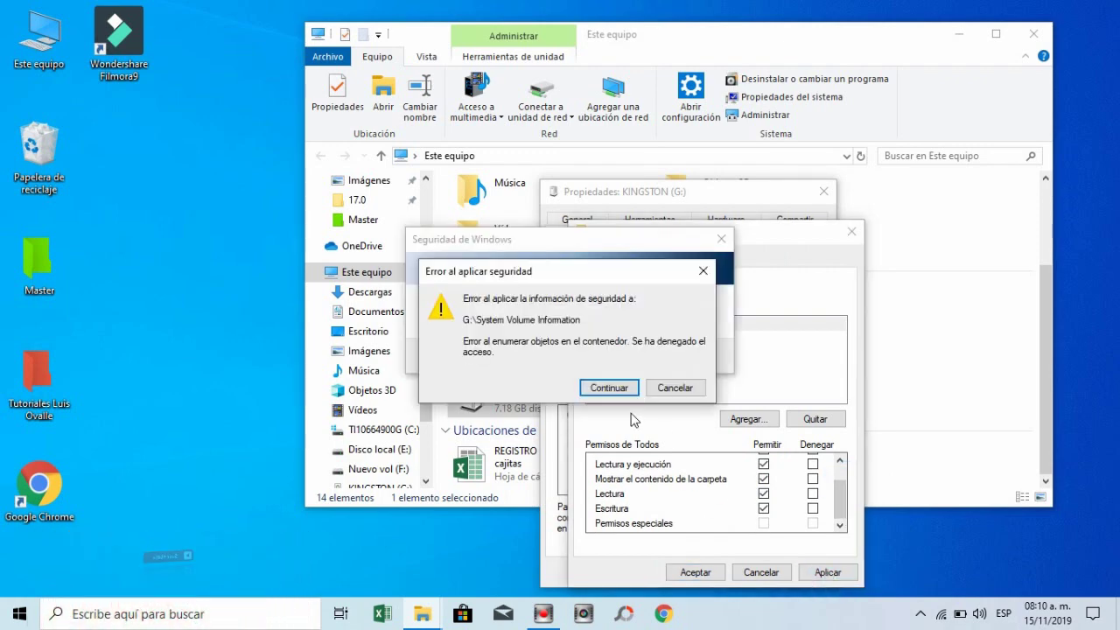
click(610, 388)
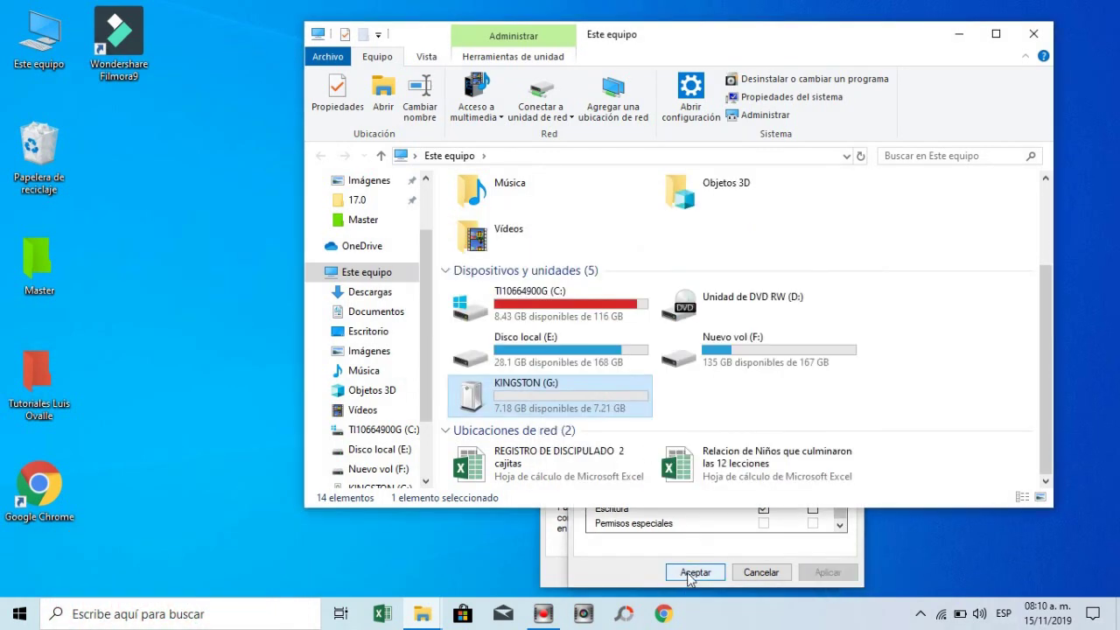
Close the drive's permission and properties dialogs, and create a new folder on KINGSTON (G:) named with the person's first name
click(690, 575)
click(669, 572)
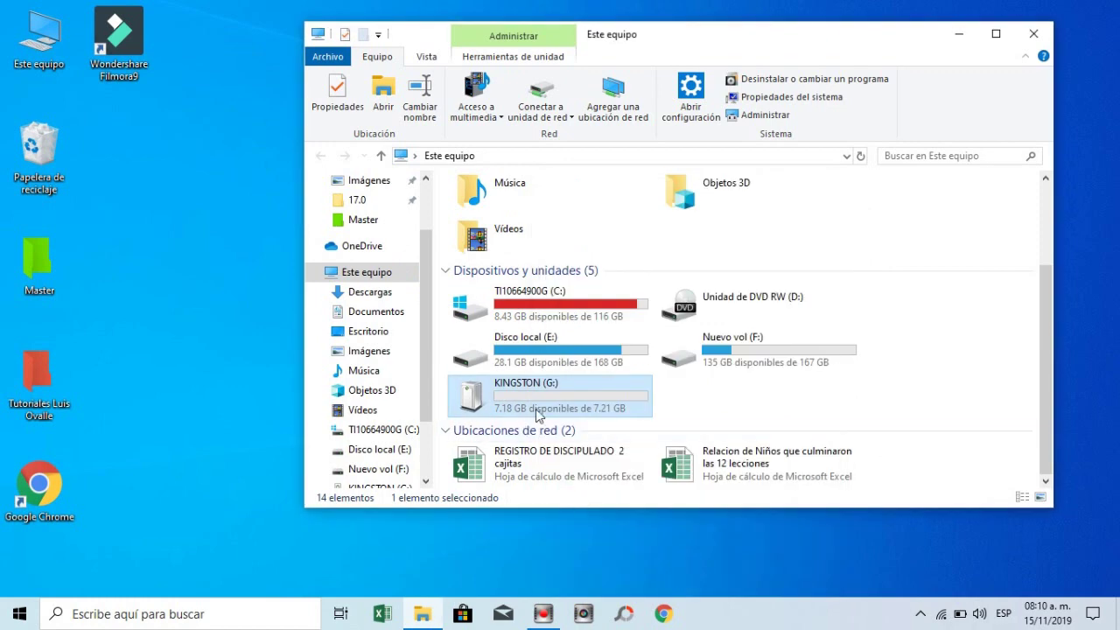
double_click(549, 404)
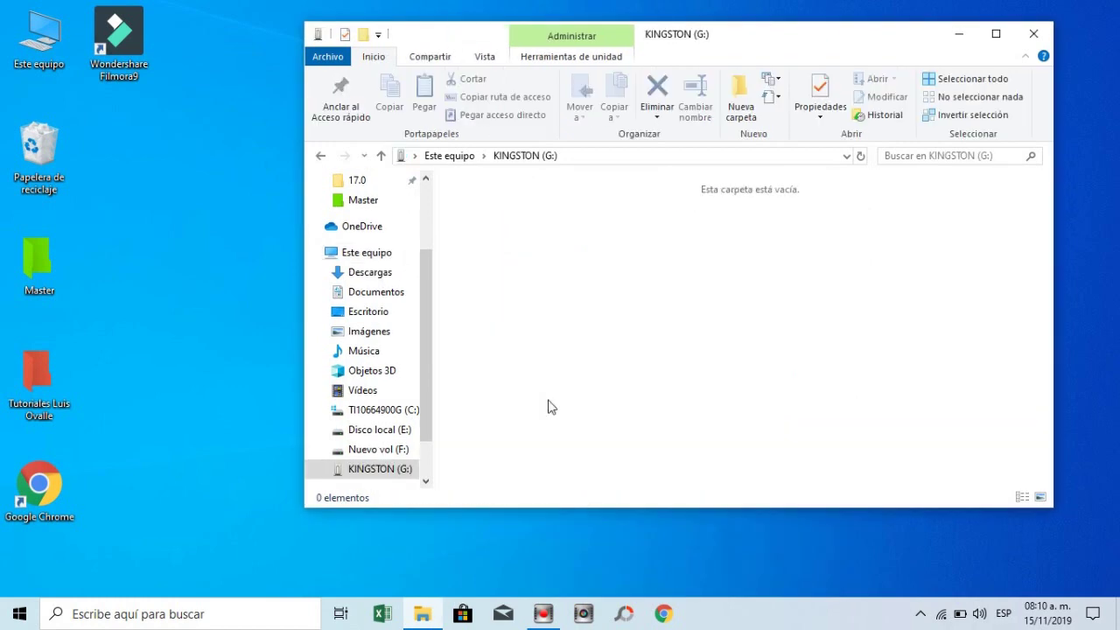
right_click(509, 256)
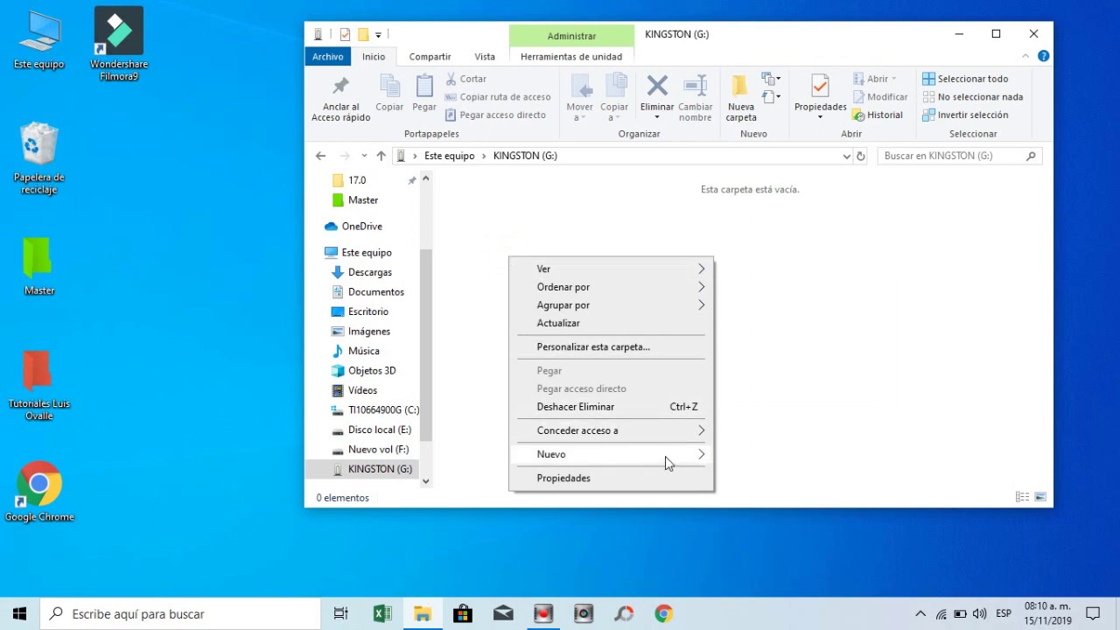
mouse_move(688, 459)
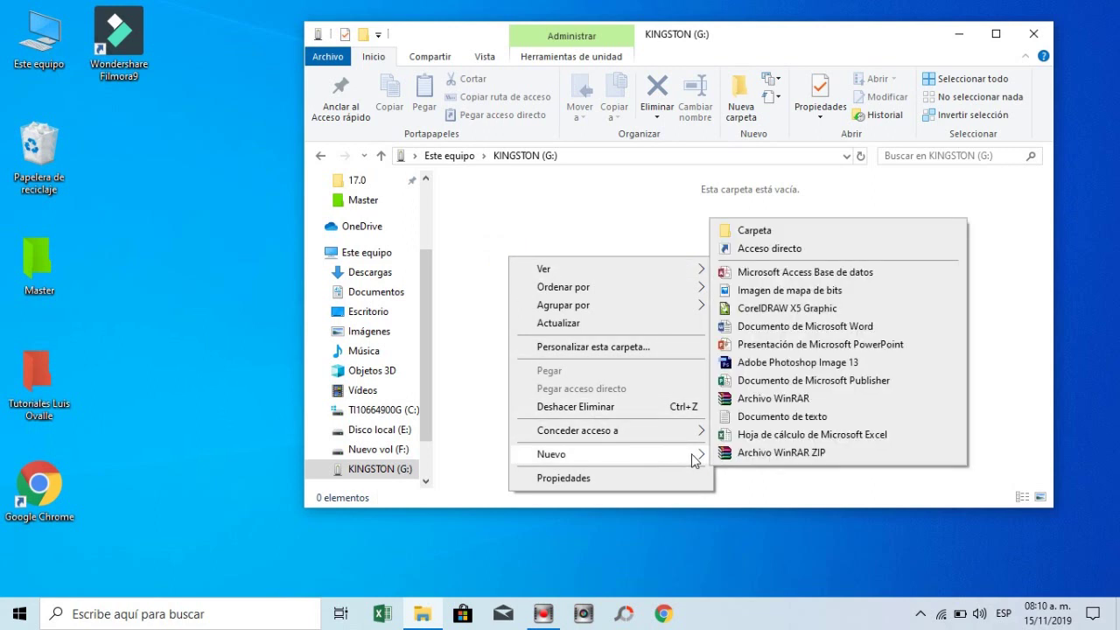
click(754, 230)
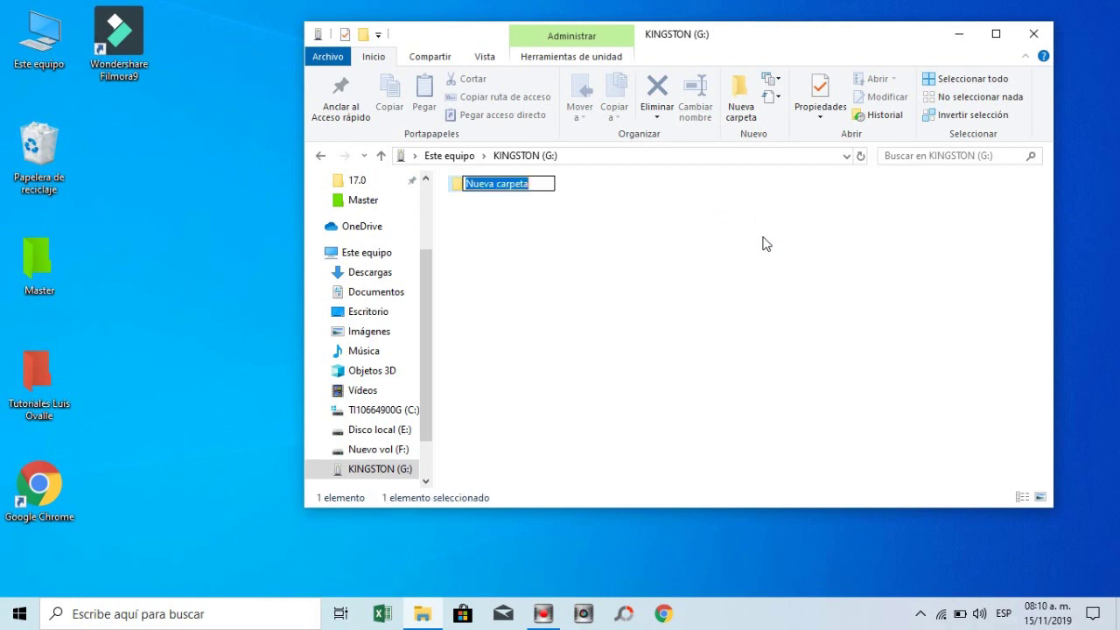
text(Luuis)
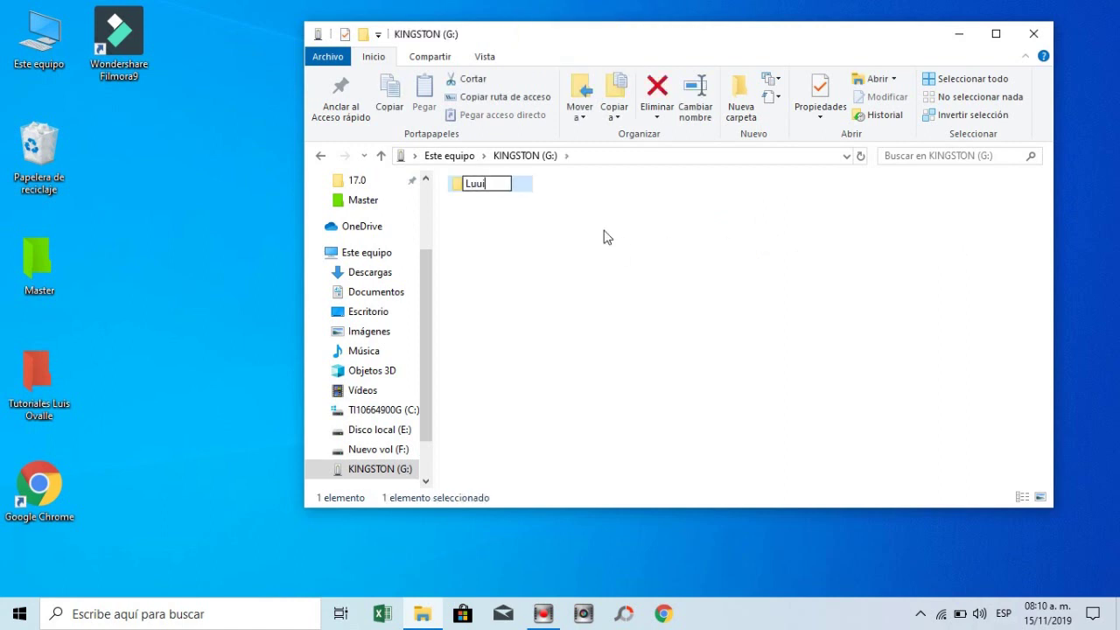
key(Left)
key(Left)
key(BackSpace)
click(521, 245)
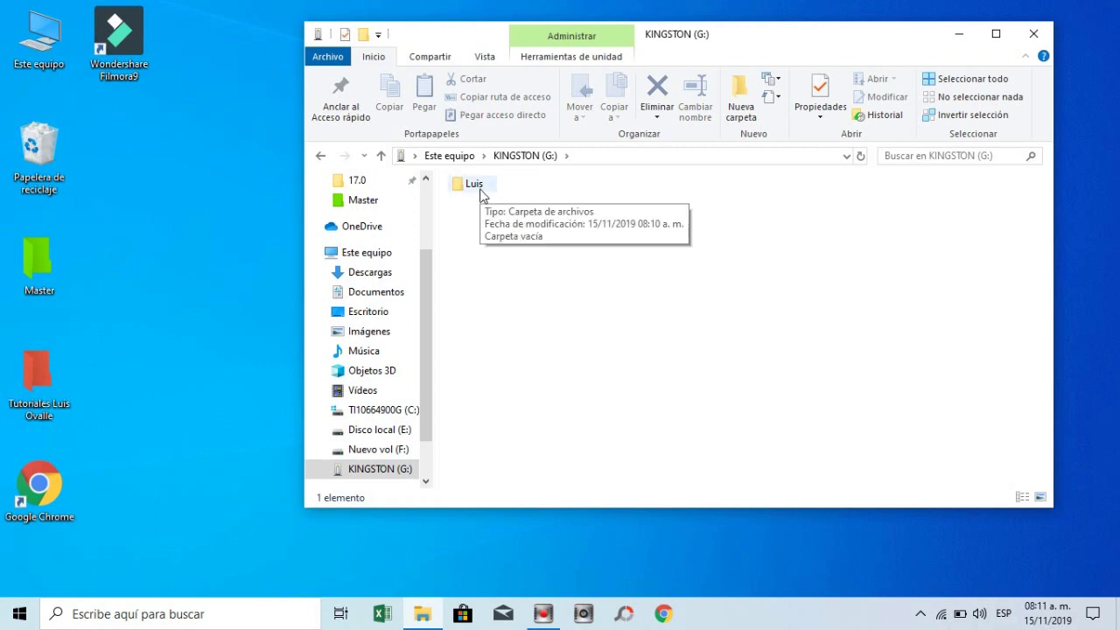
Check that the new folder on KINGSTON (G:) can be opened, return to the drive and close the window
double_click(480, 189)
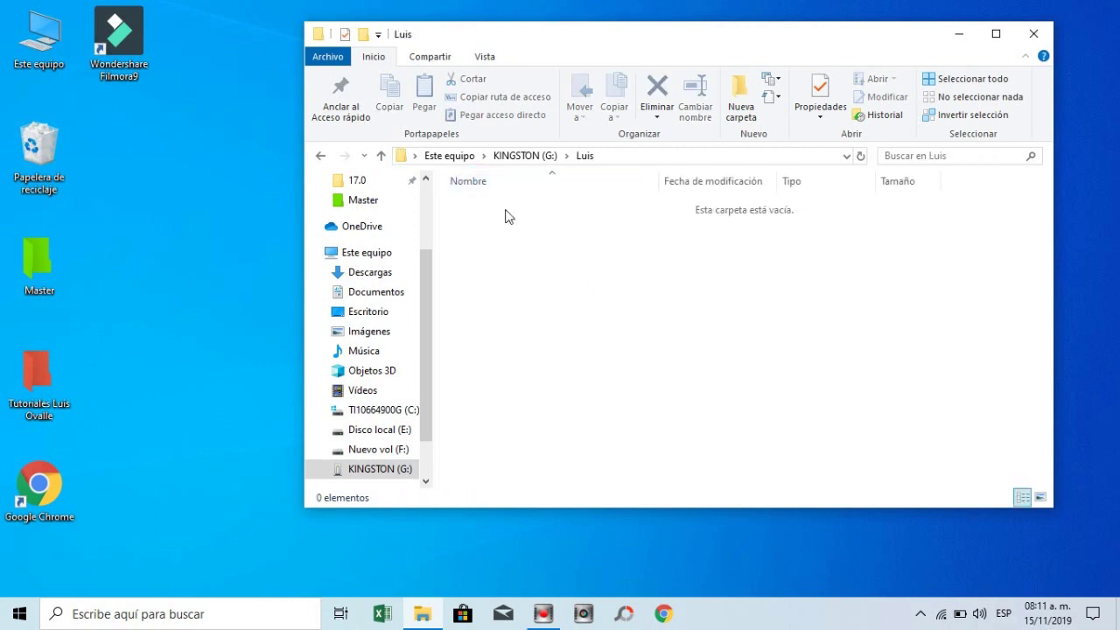
click(320, 156)
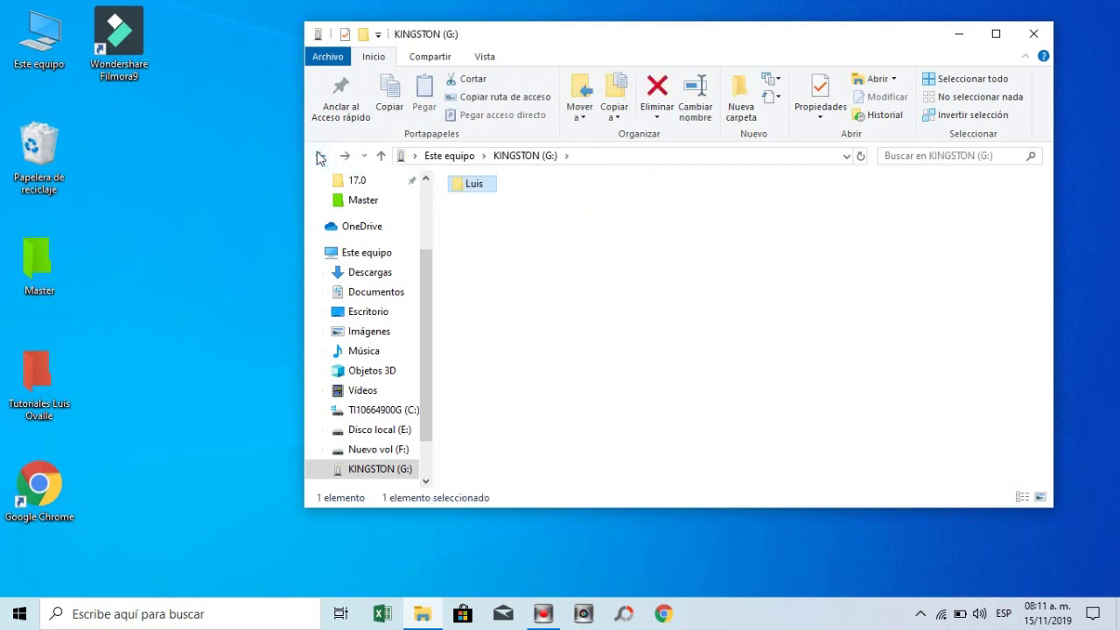
click(1034, 37)
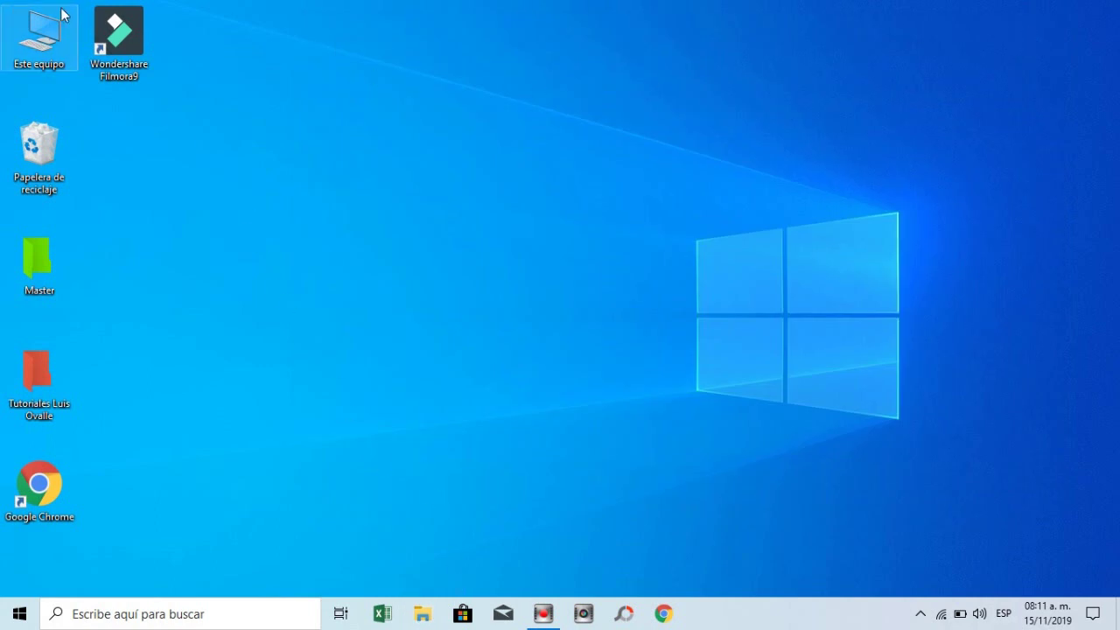
Restrict the Todos group on KINGSTON (G:) to only the Lectura permission again and apply it, continuing past the security error
double_click(48, 35)
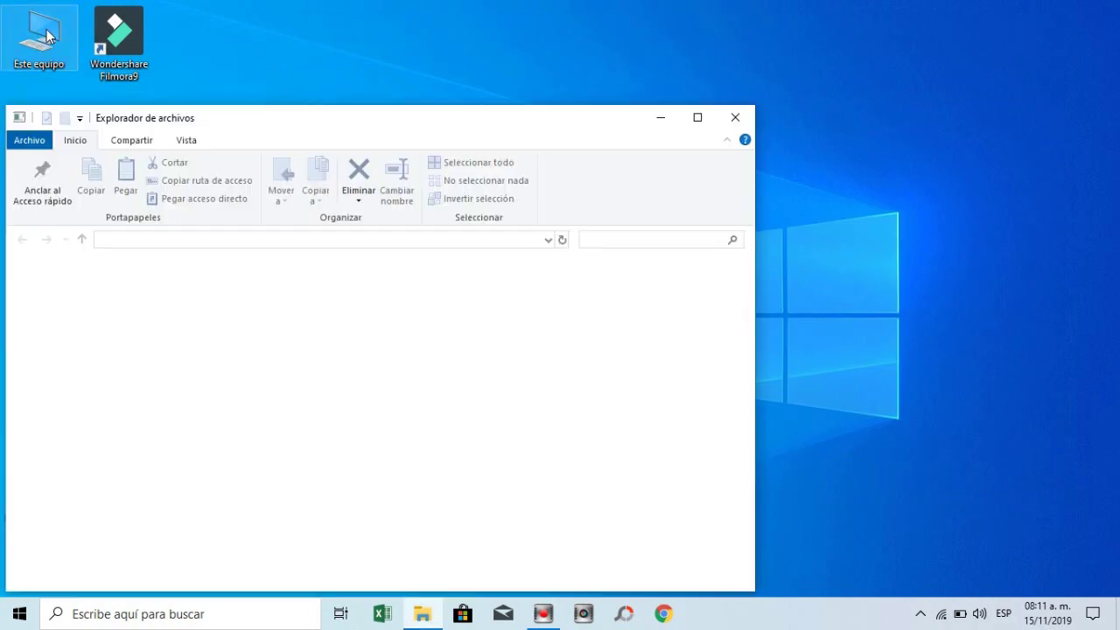
drag(511, 116, 664, 66)
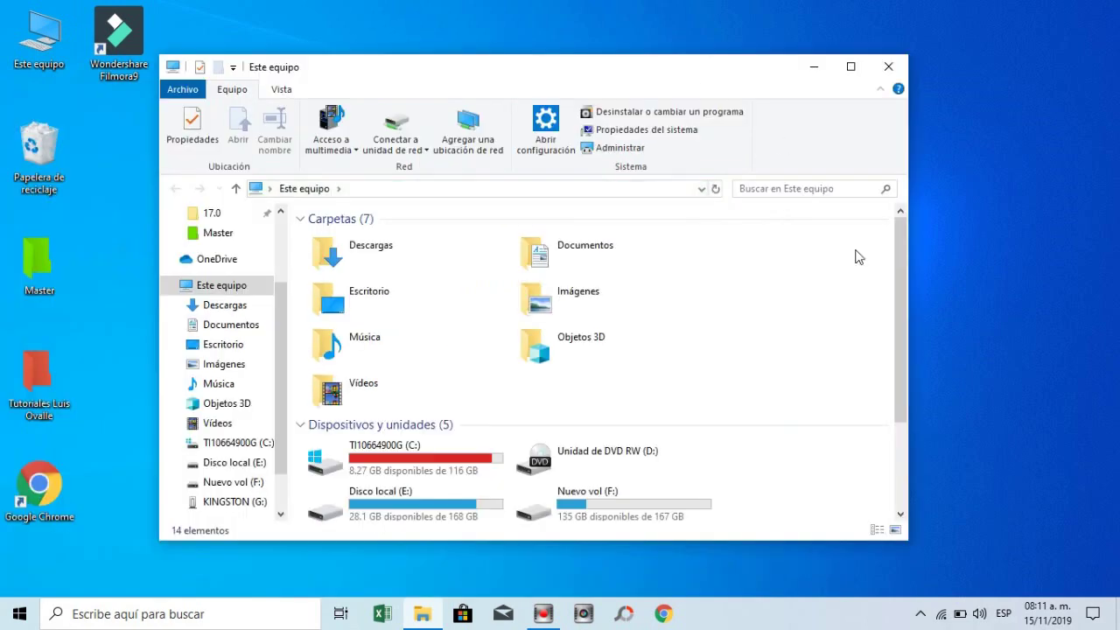
drag(900, 299, 906, 435)
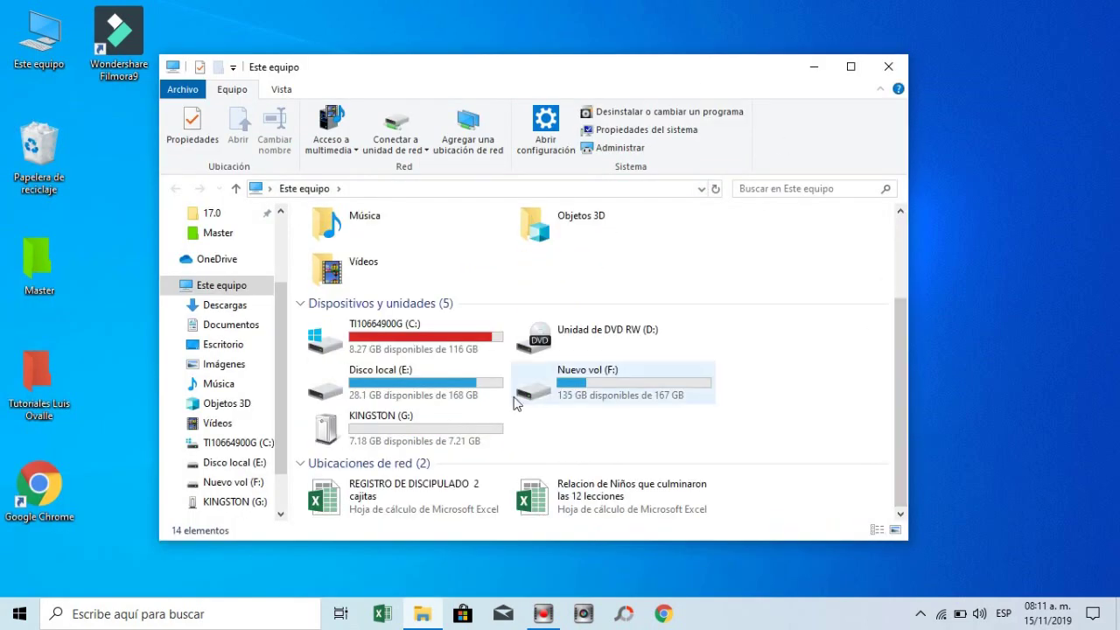
right_click(455, 424)
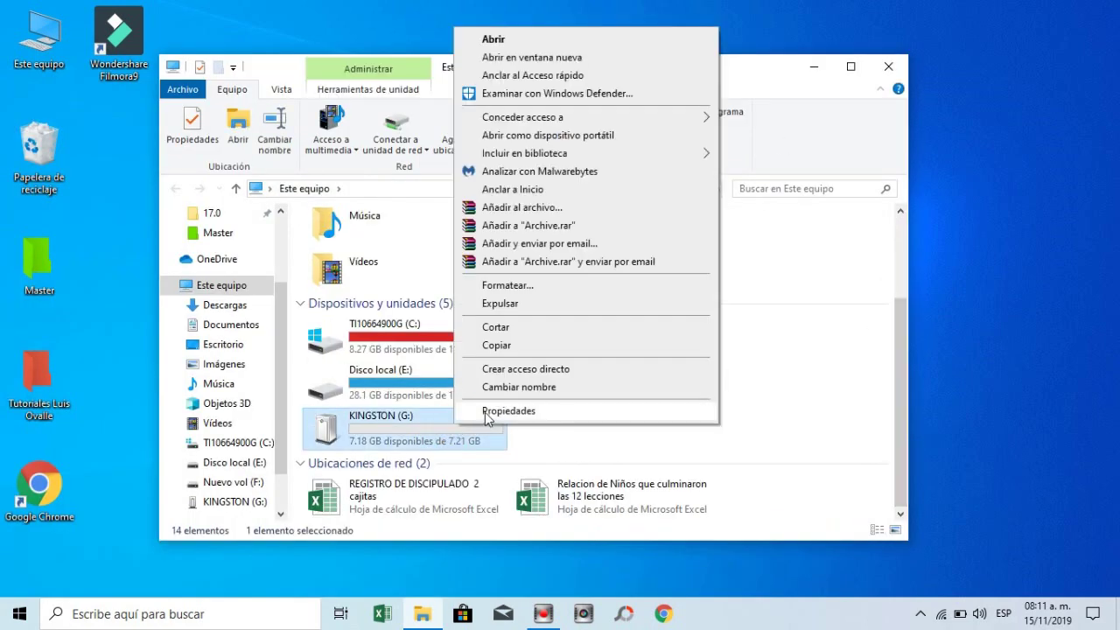
click(486, 411)
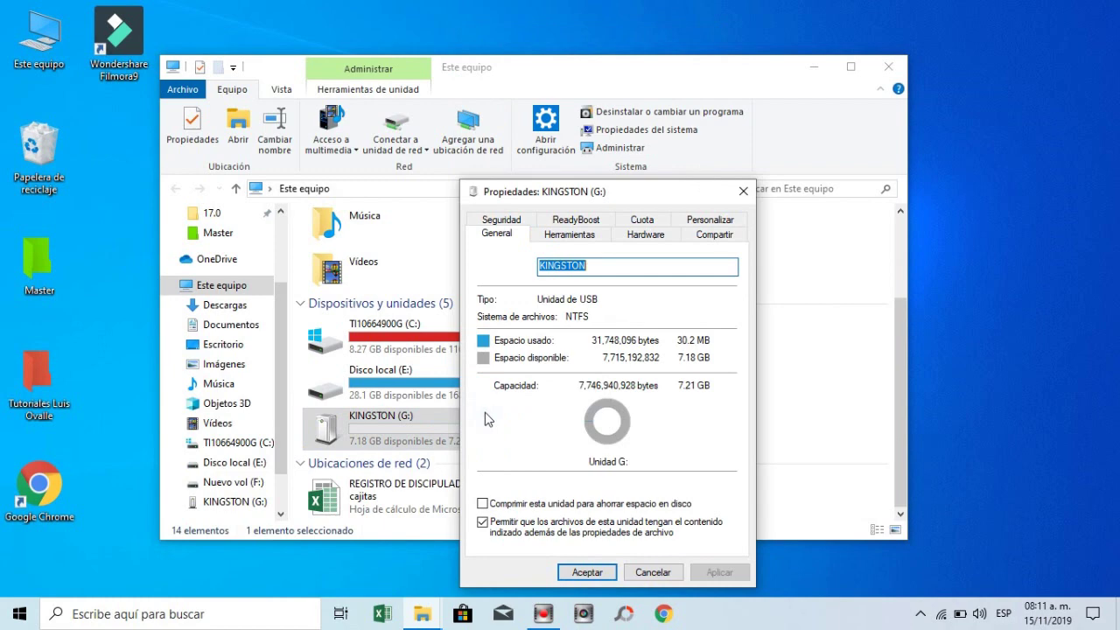
click(513, 221)
click(705, 371)
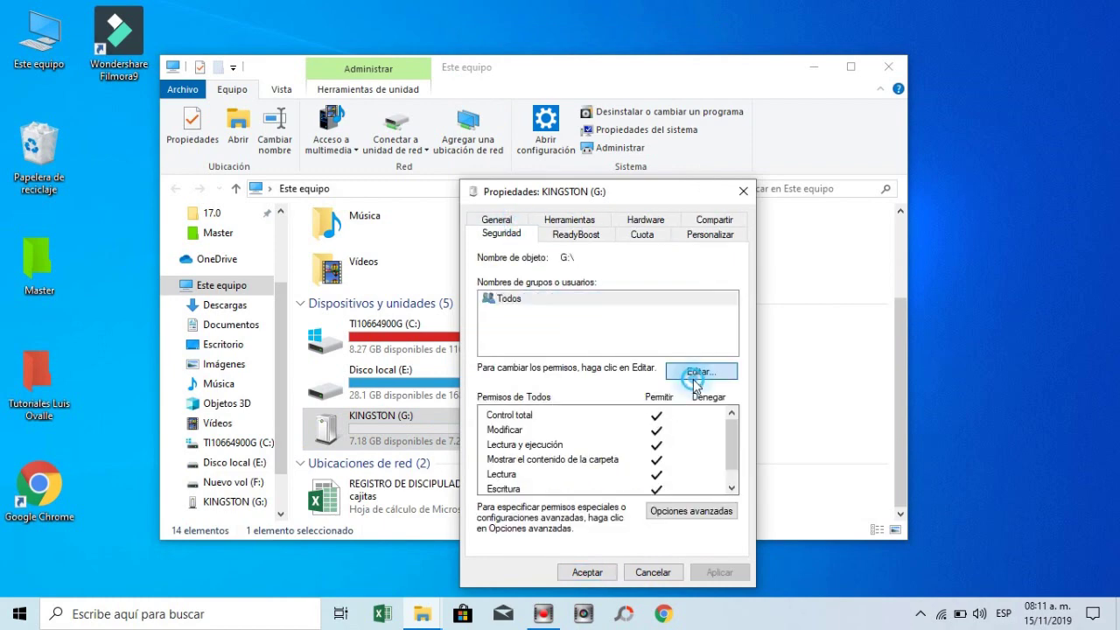
click(683, 462)
click(683, 507)
drag(760, 483, 758, 506)
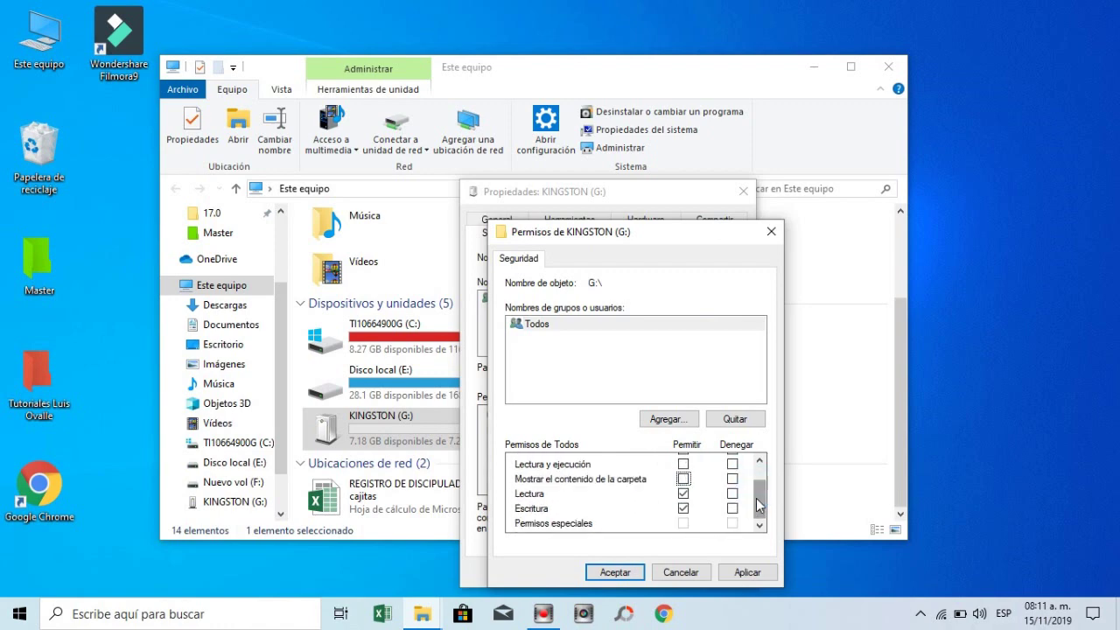
click(684, 508)
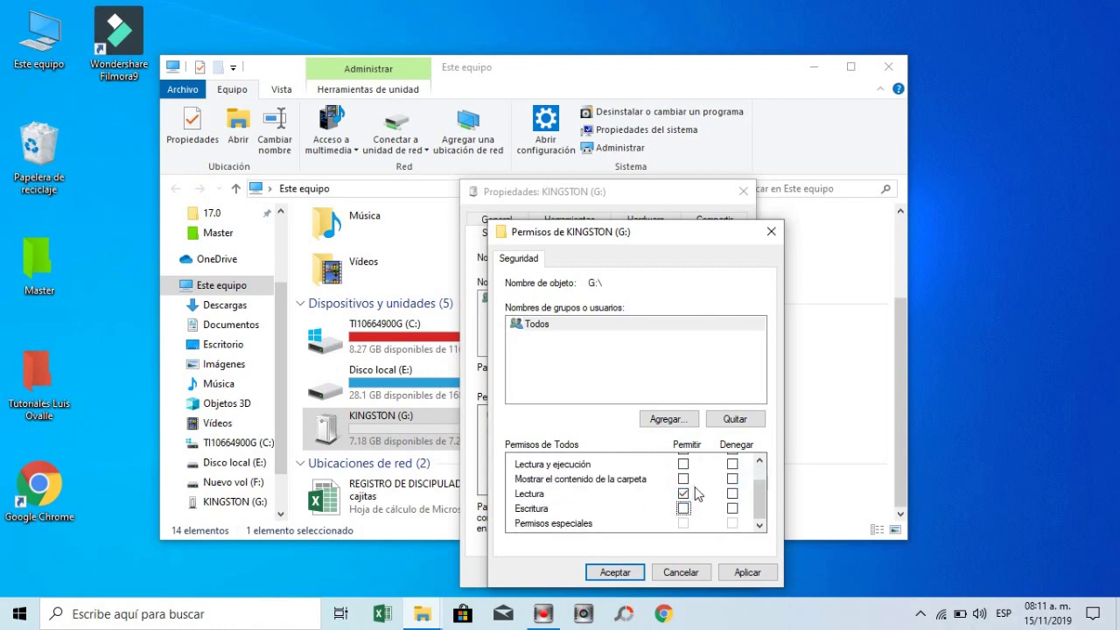
click(746, 573)
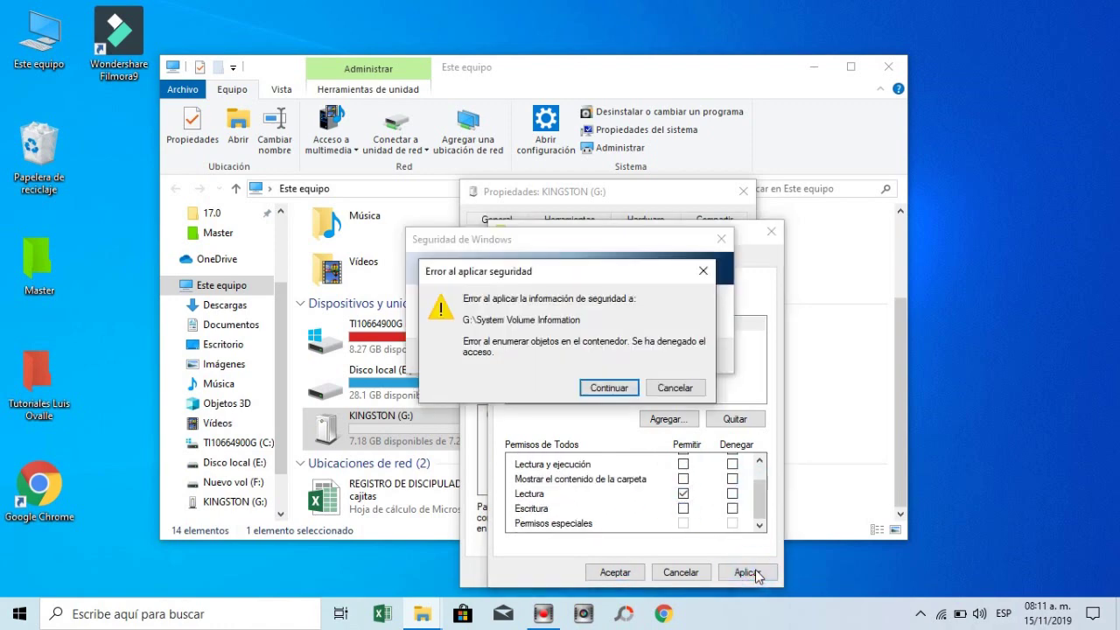
click(624, 390)
click(615, 573)
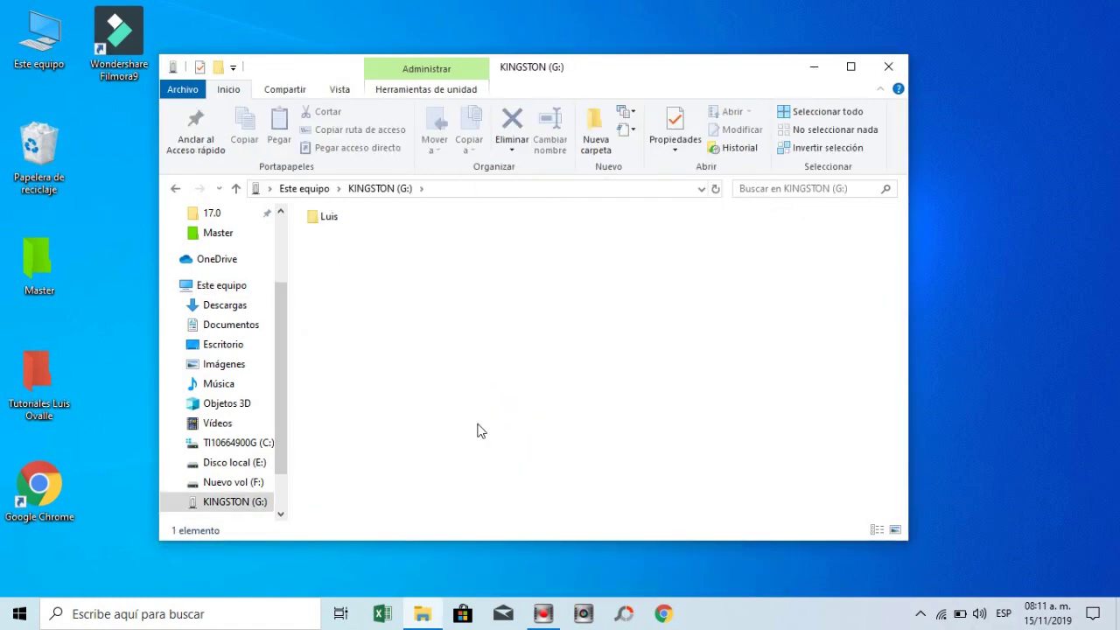
Grant the Todos group Control total on the new folder inside KINGSTON (G:), apply it and close the folder's properties
right_click(333, 220)
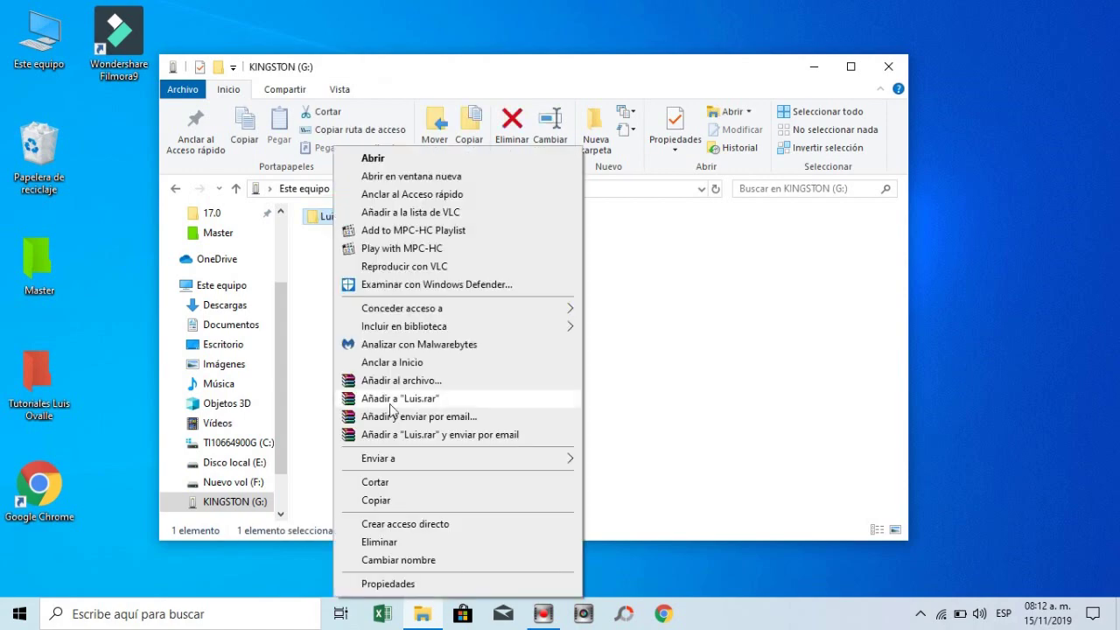
click(400, 583)
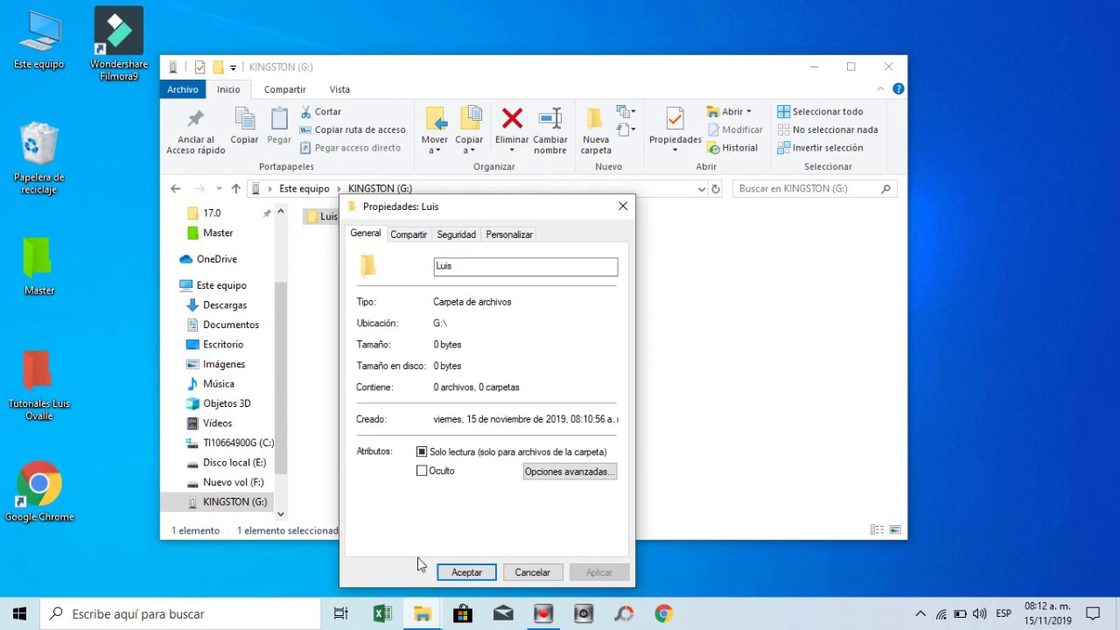
click(462, 237)
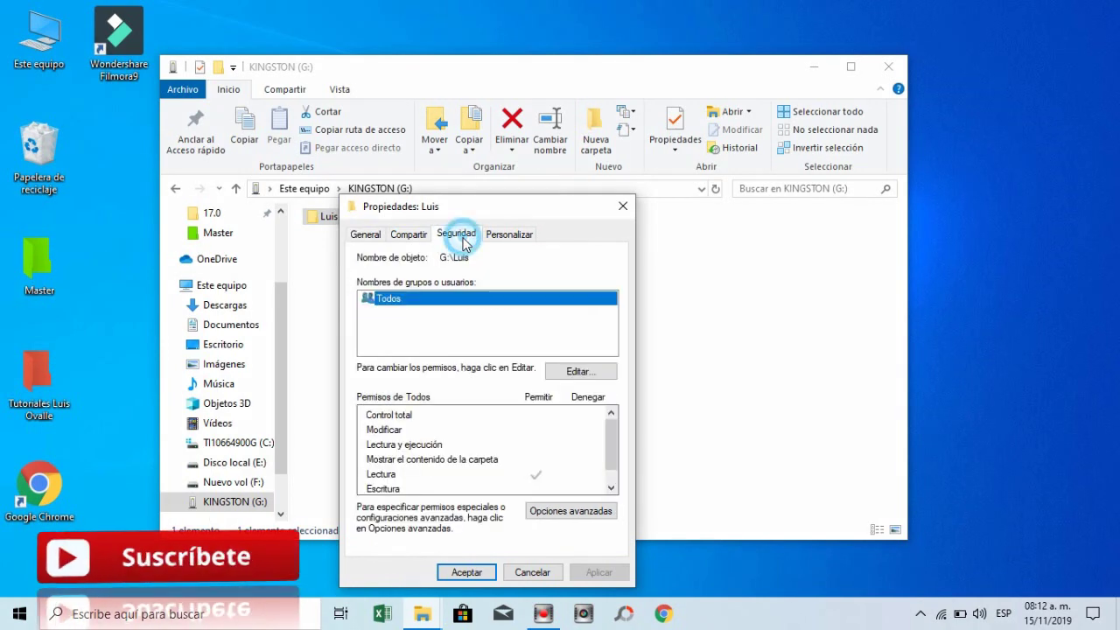
click(595, 371)
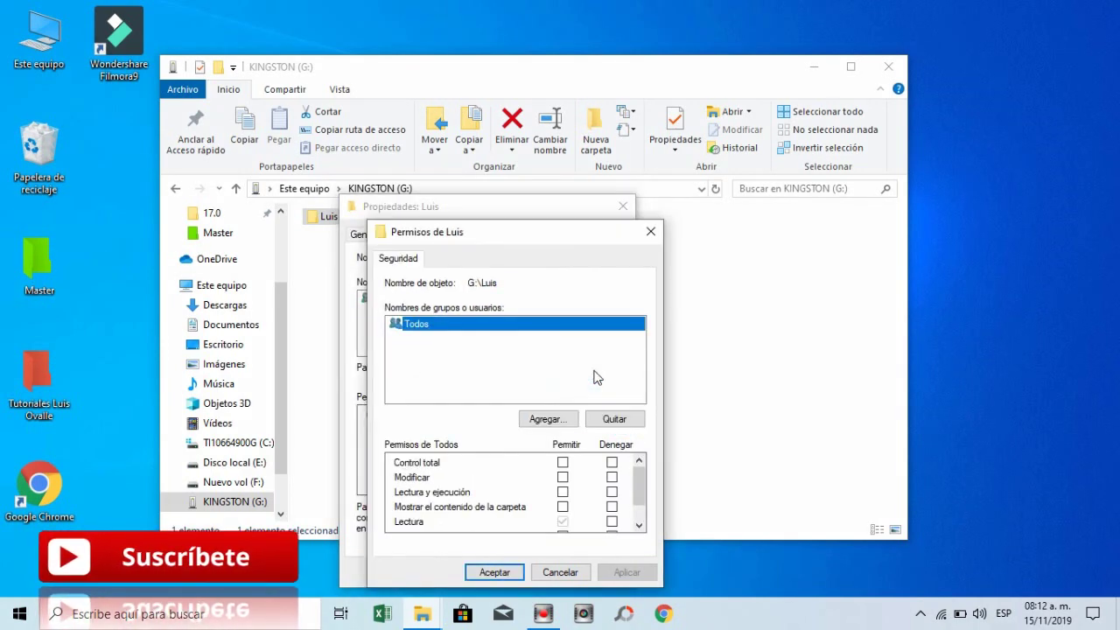
click(562, 462)
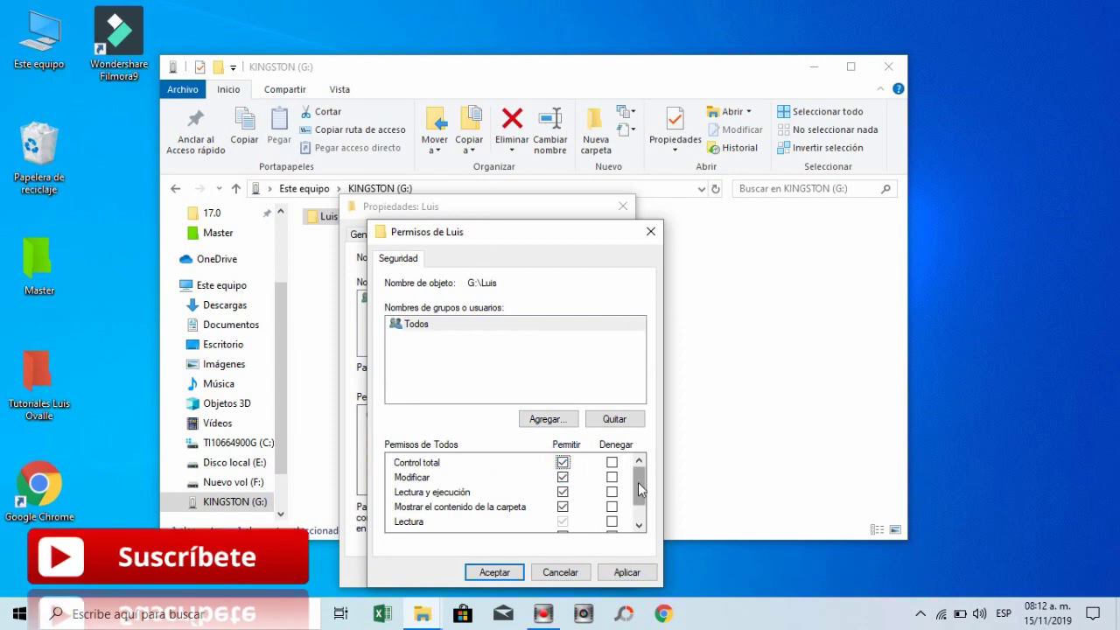
scroll(640, 483, down, 1)
click(631, 572)
click(519, 574)
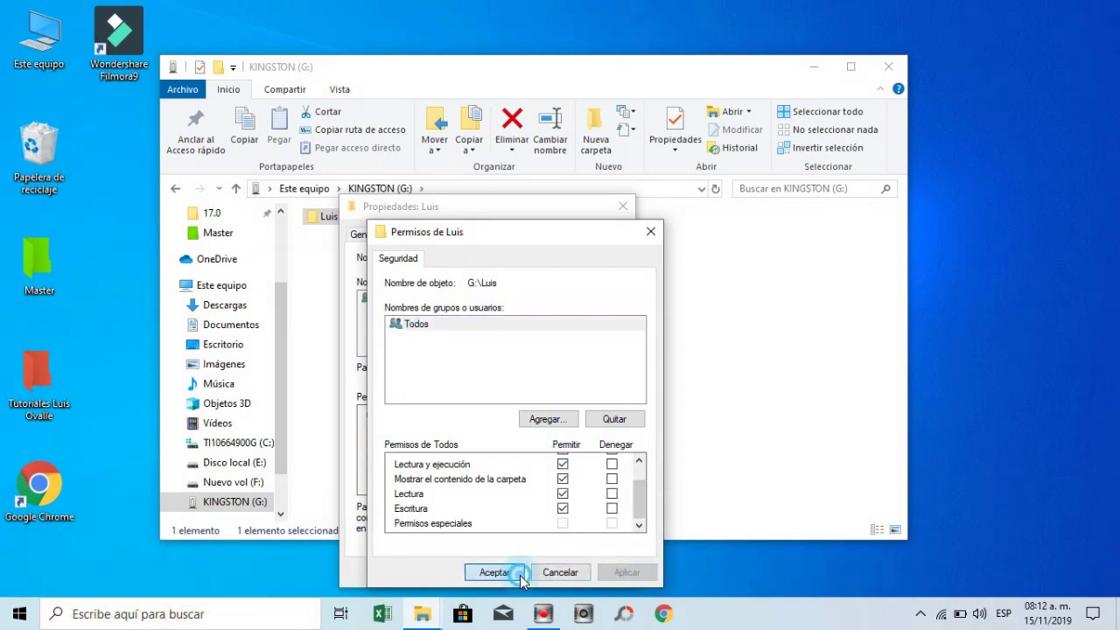
click(478, 570)
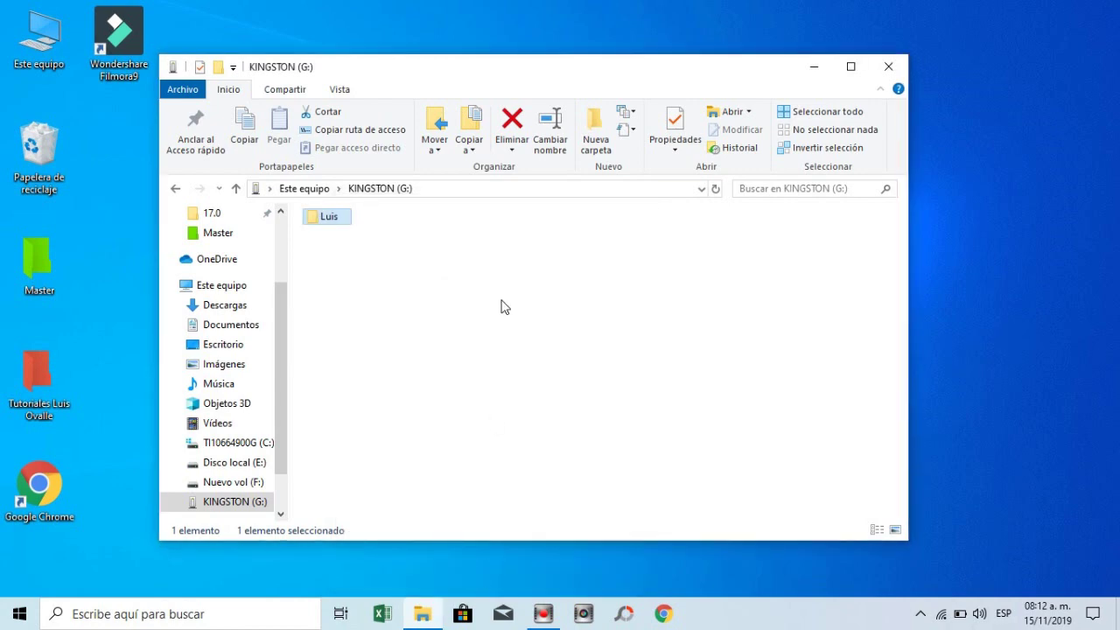
Try to copy the Música facebook folder from the Master folder to the root of KINGSTON (G:), and dismiss the permission request
drag(545, 65, 620, 56)
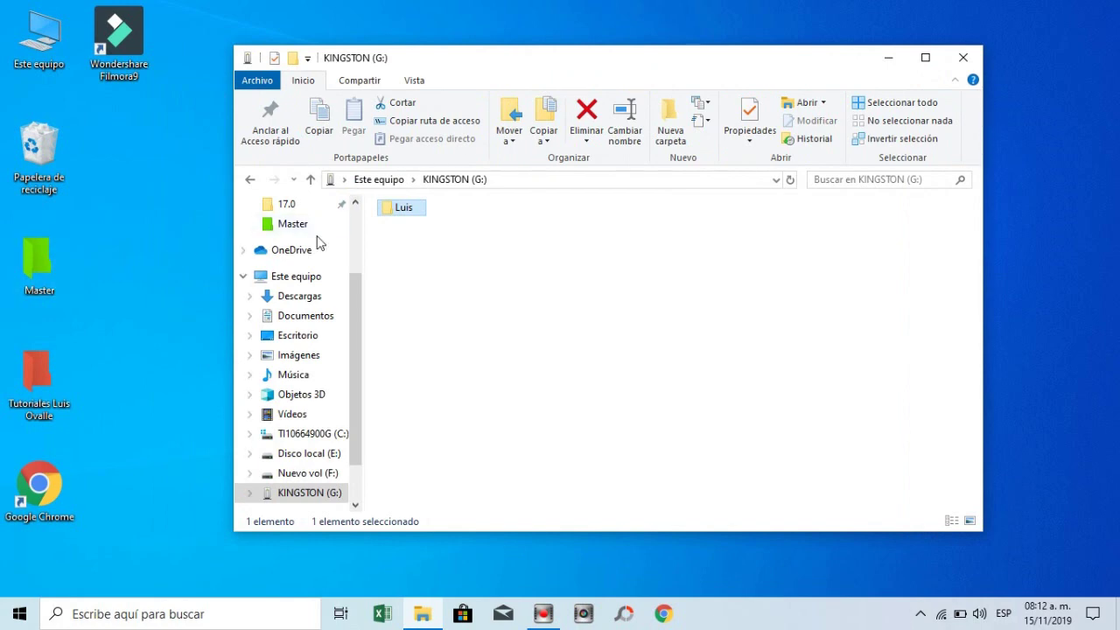
click(37, 255)
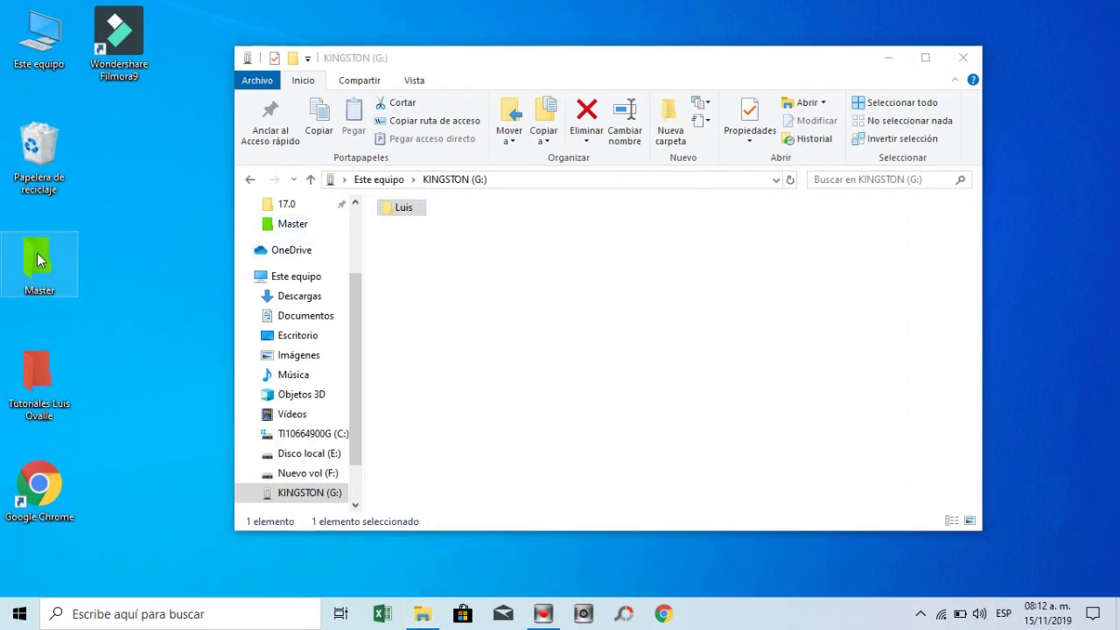
double_click(37, 259)
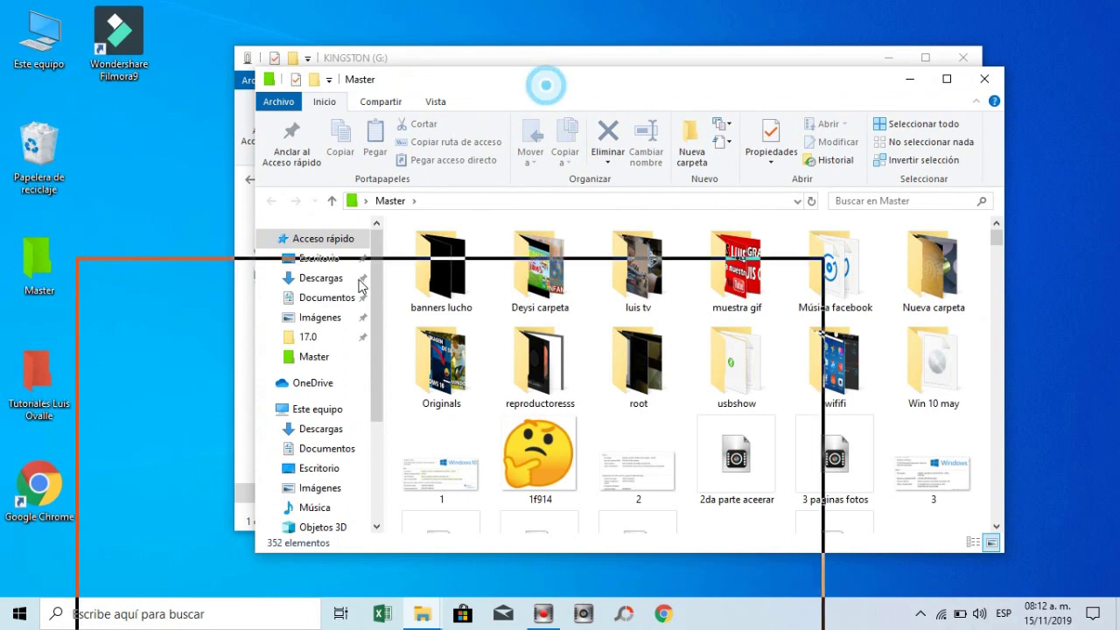
drag(546, 85, 275, 309)
drag(589, 487, 835, 300)
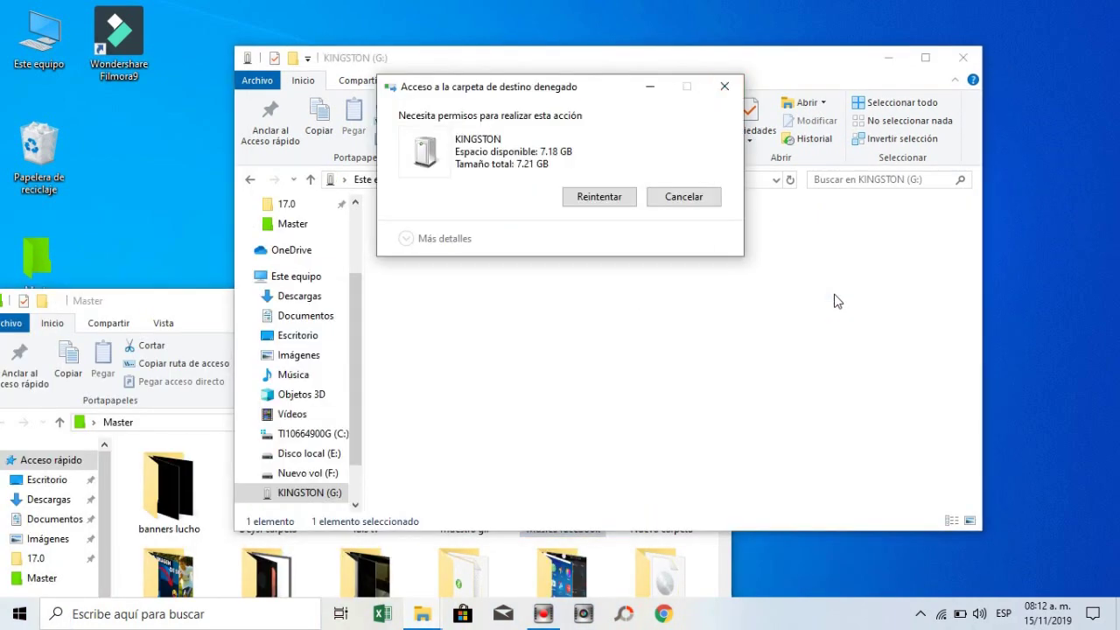
click(731, 87)
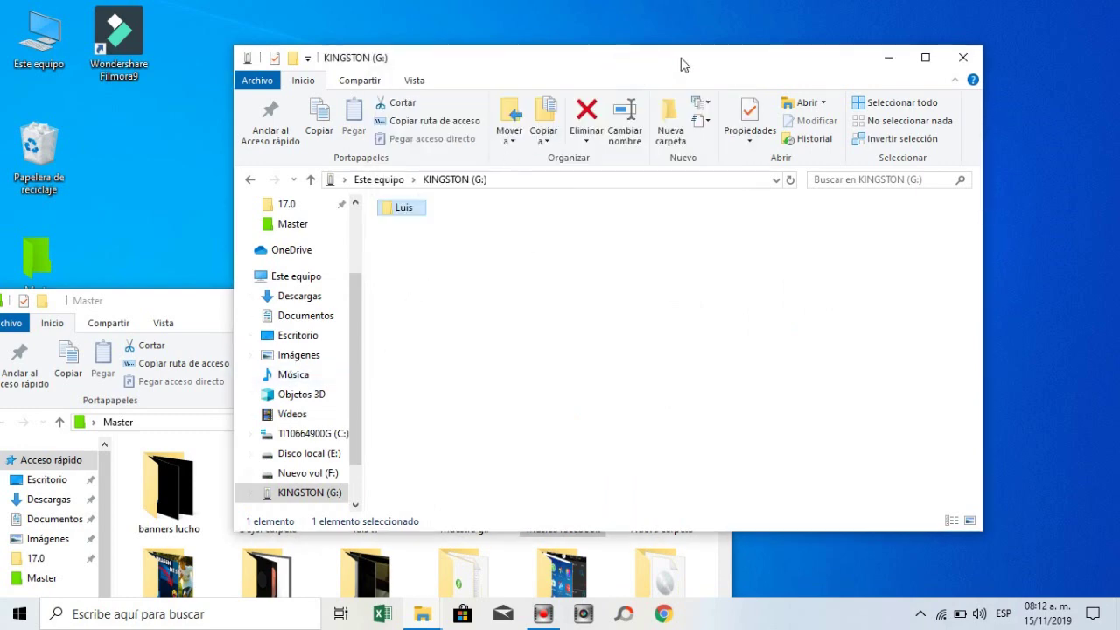
Copy the 1f914 image from the Master folder into the writable folder on KINGSTON (G:) and show it as a large thumbnail
drag(660, 66, 728, 46)
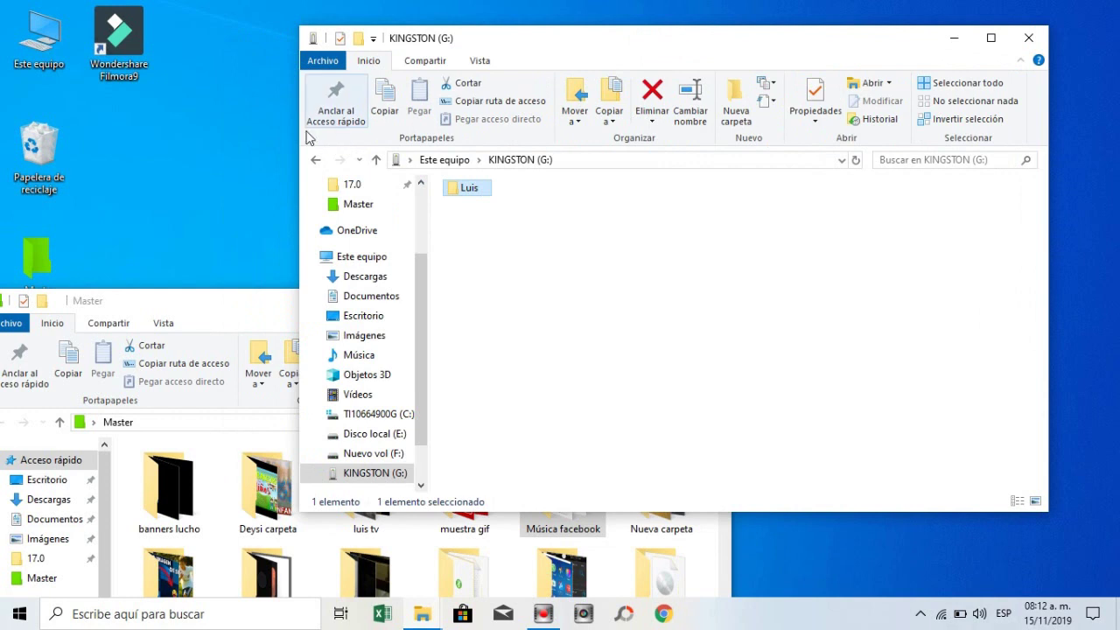
click(160, 183)
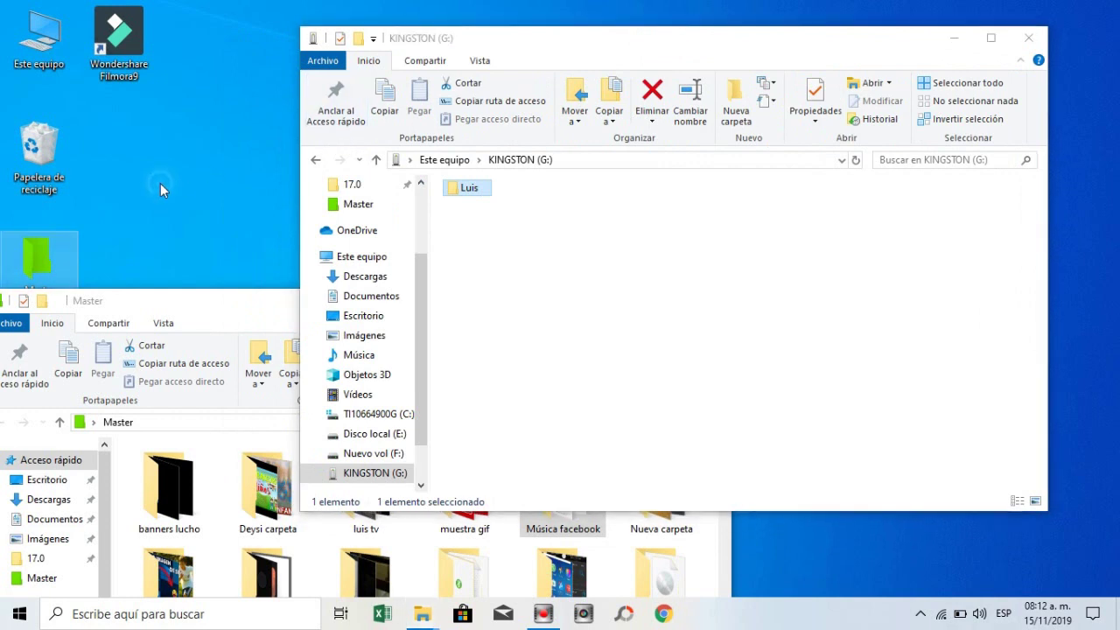
double_click(470, 189)
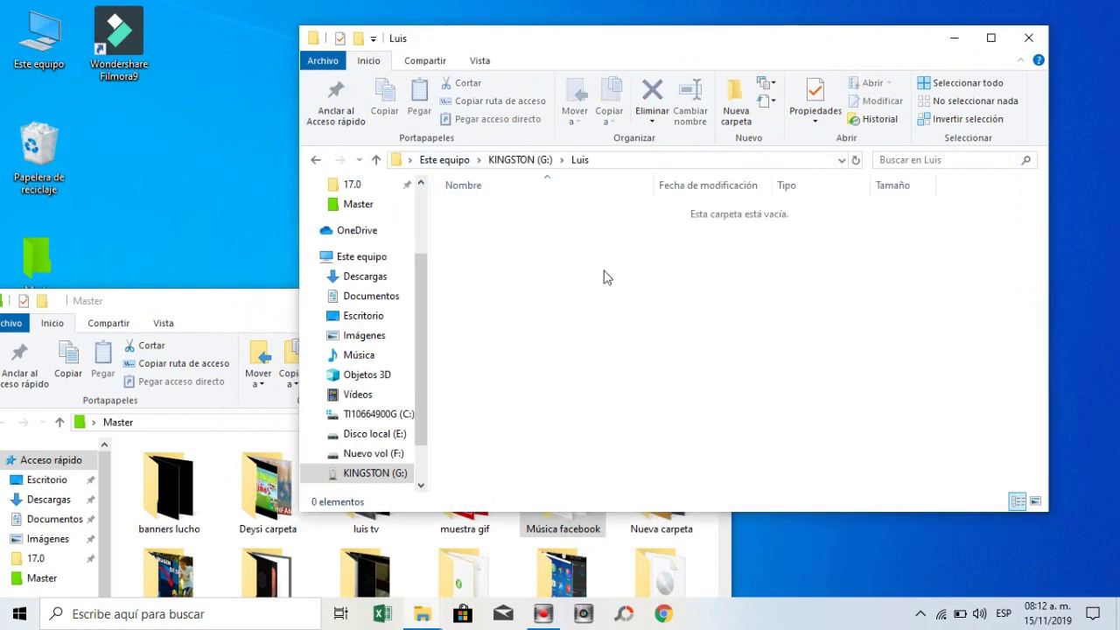
drag(254, 308, 93, 184)
drag(112, 532, 745, 345)
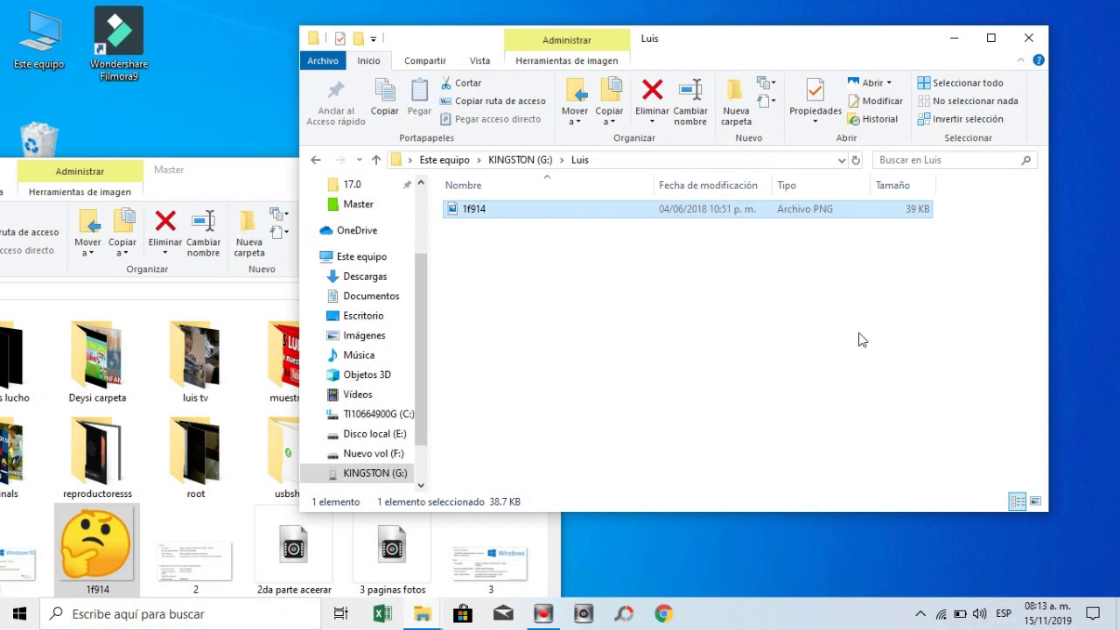
click(1037, 504)
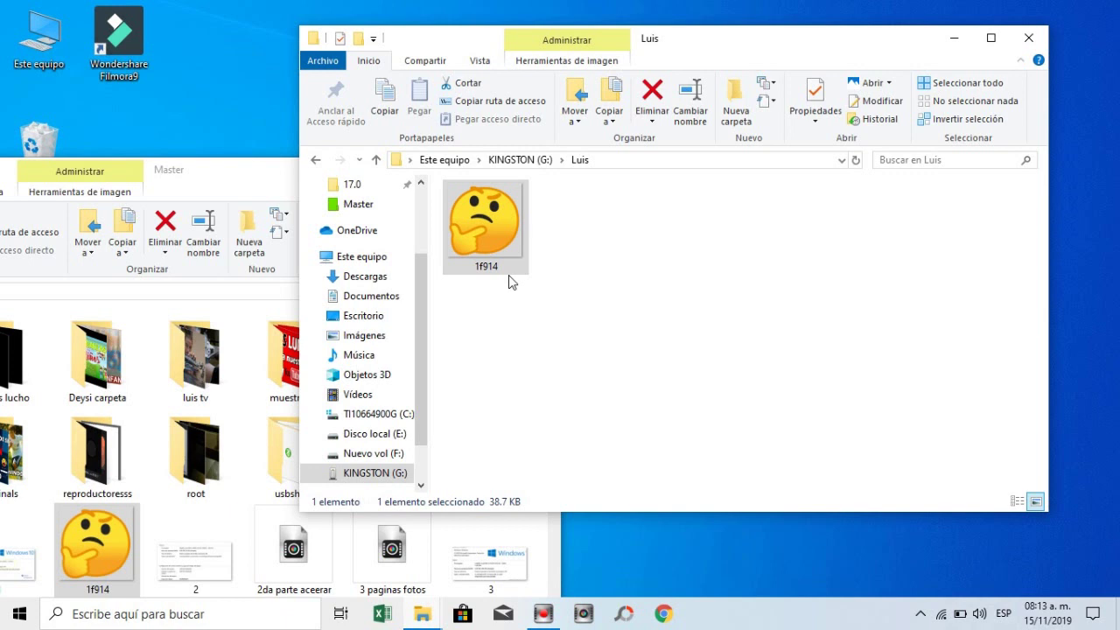
Return to the root of KINGSTON (G:) and reopen its writable folder to check the copied image, twice in a row
click(315, 162)
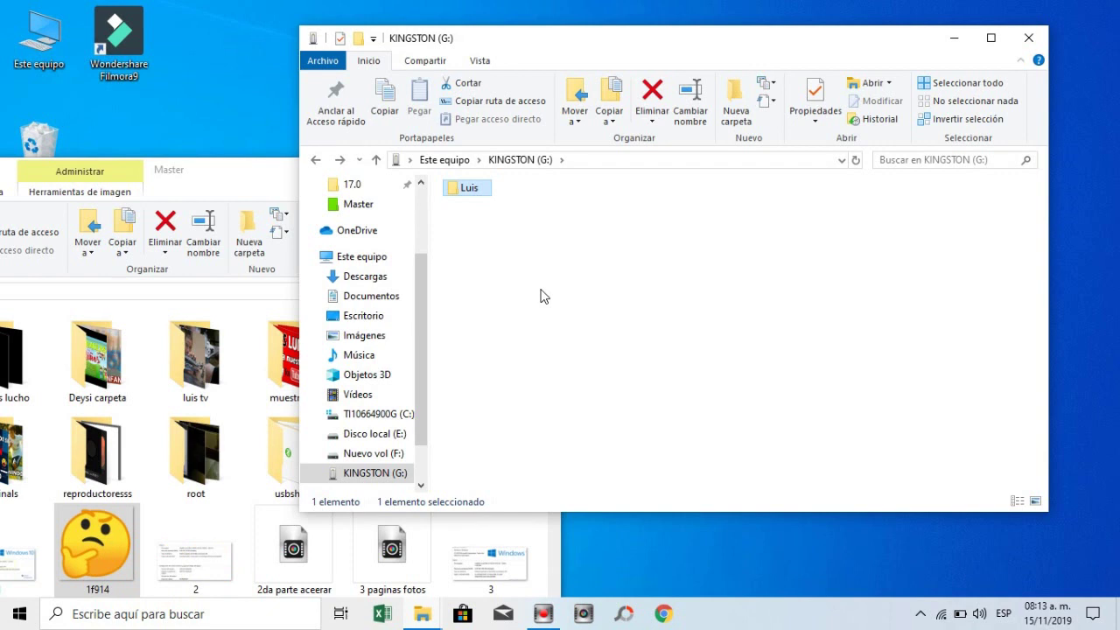
double_click(478, 190)
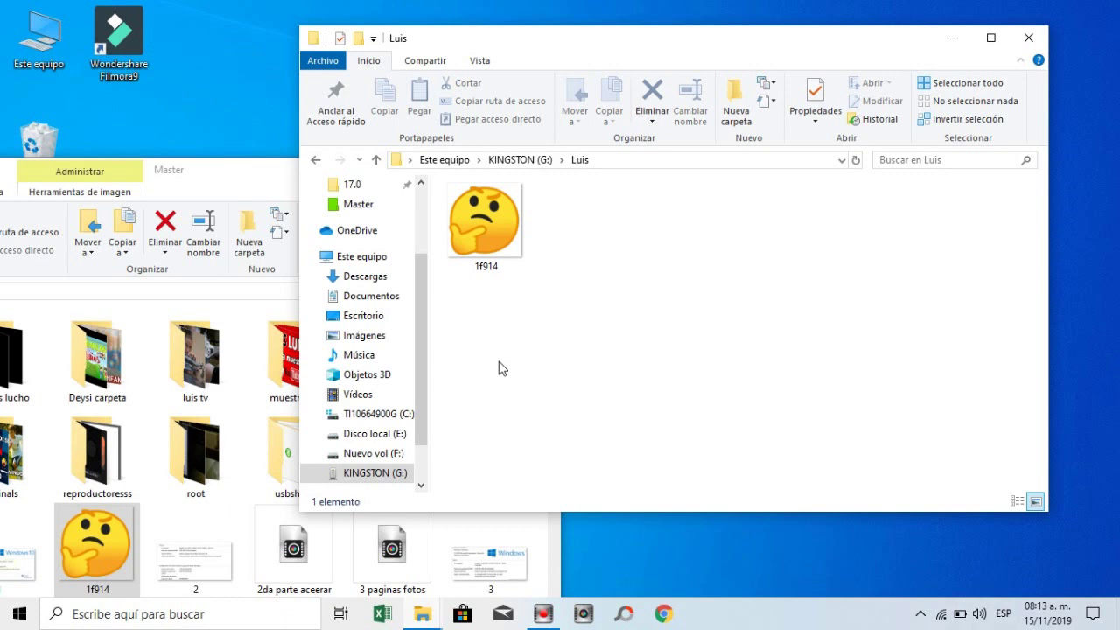
click(315, 160)
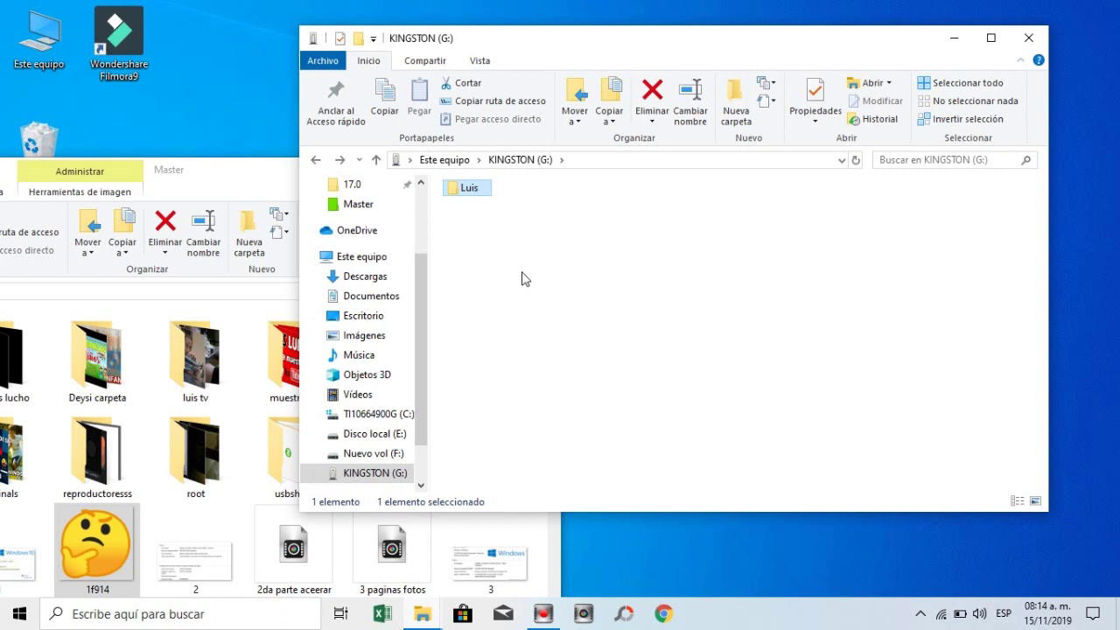
double_click(477, 191)
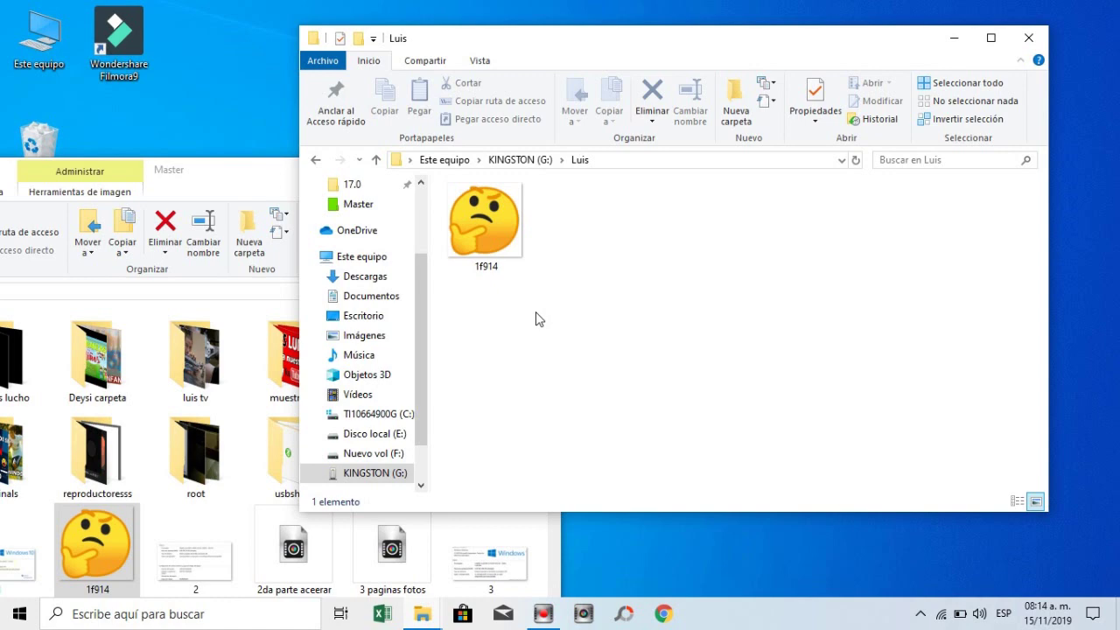
Close the Master window and the window of the writable folder on KINGSTON (G:)
click(265, 184)
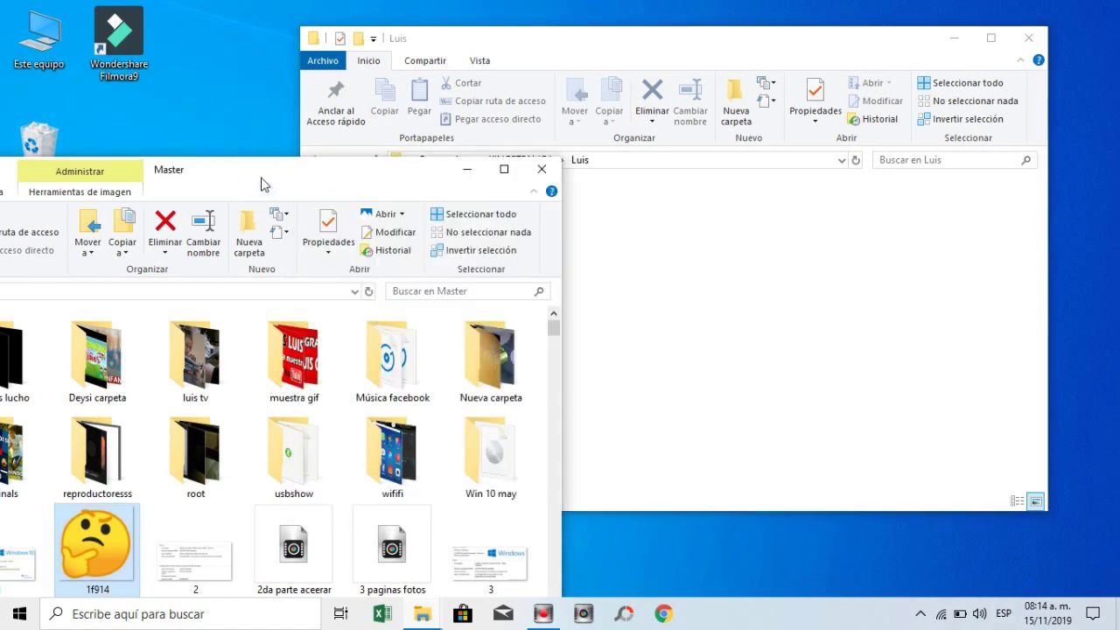
click(541, 171)
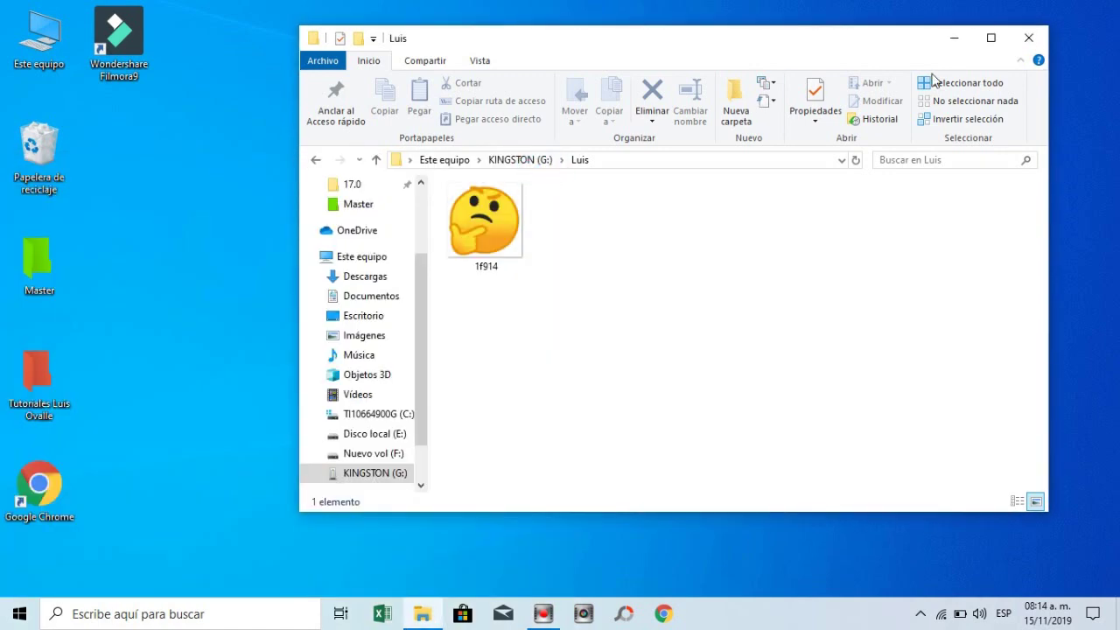
click(1039, 37)
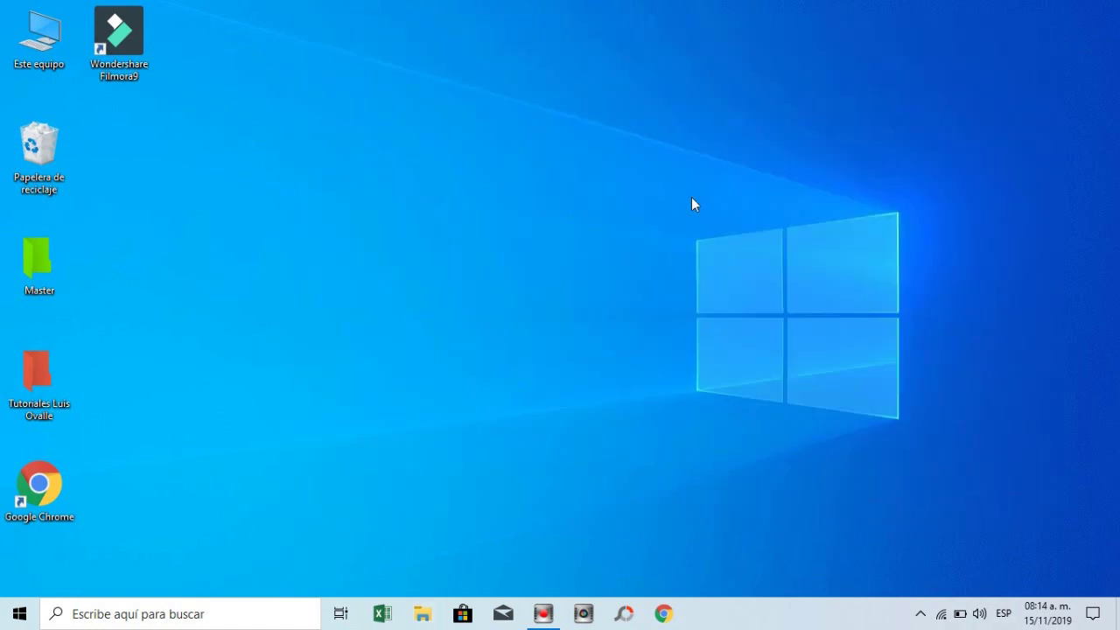